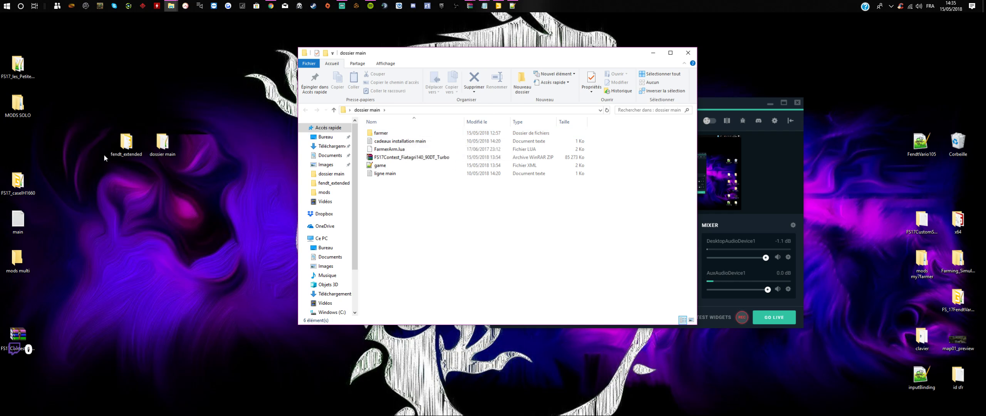
Step: Open the fendt_extended mod folder in its own window and shift it so the dossier main files stay visible
double_click(127, 142)
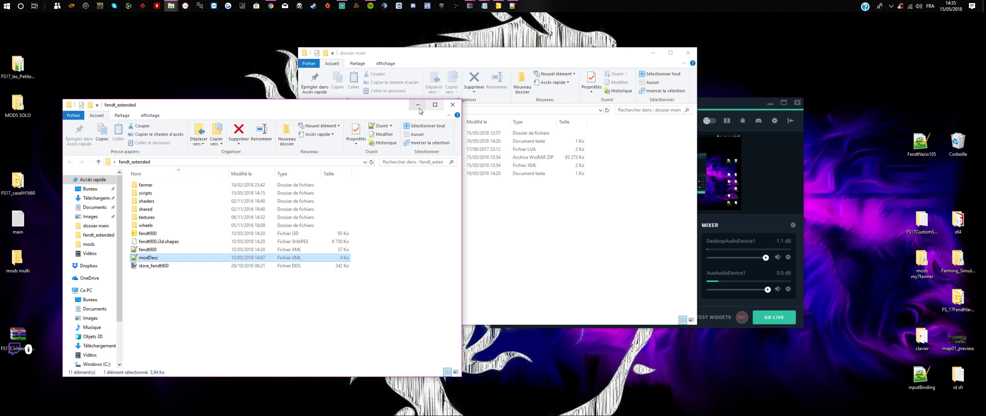
left_click(453, 105)
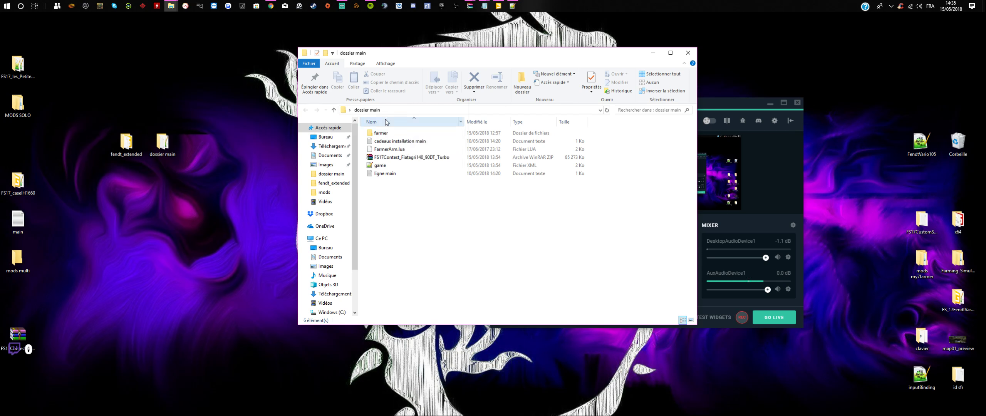
double_click(382, 150)
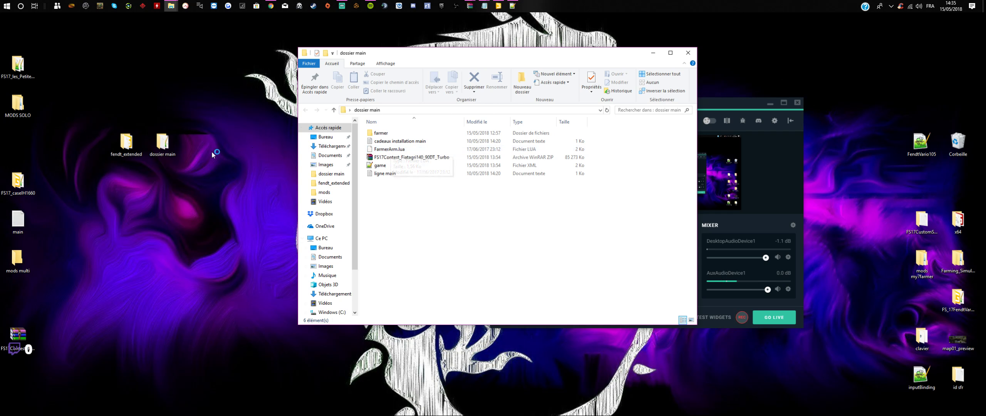
double_click(127, 143)
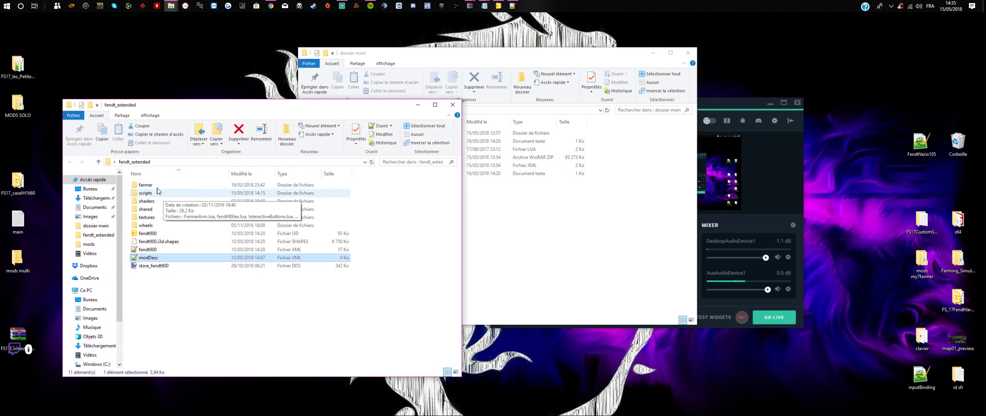
left_click_drag(185, 105, 139, 111)
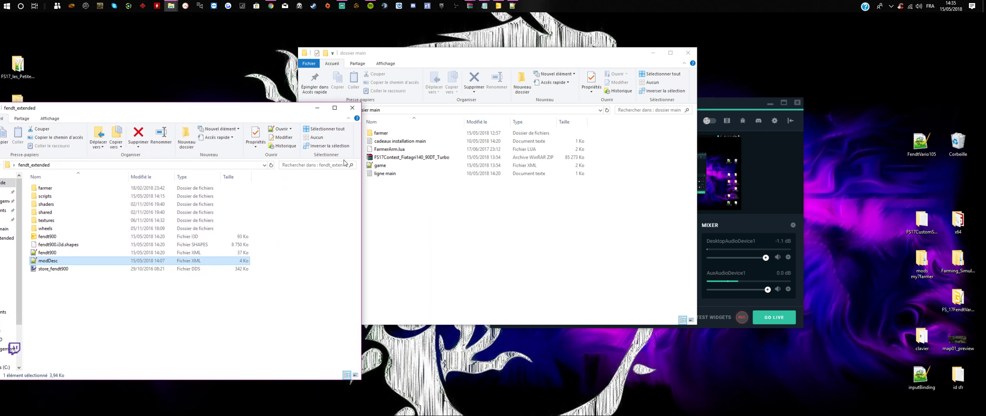
Step: Review the code lines stored in the ligne main text file, then close it
double_click(397, 175)
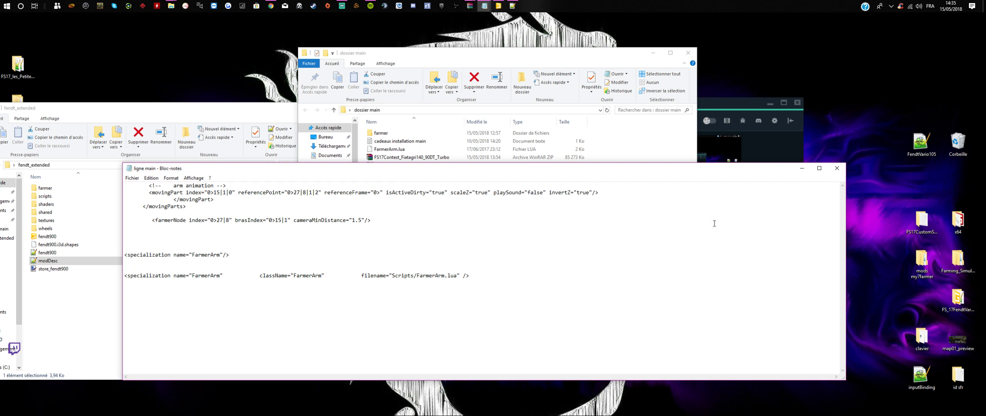
left_click(837, 168)
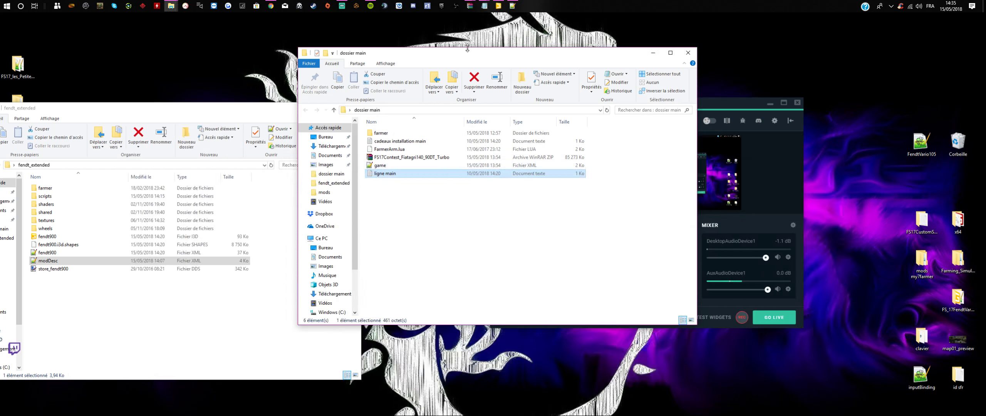
Step: Arrange the fendt_extended and dossier main folder windows side by side without overlap
left_click_drag(468, 50, 738, 64)
left_click_drag(229, 104, 309, 82)
left_click_drag(737, 64, 668, 89)
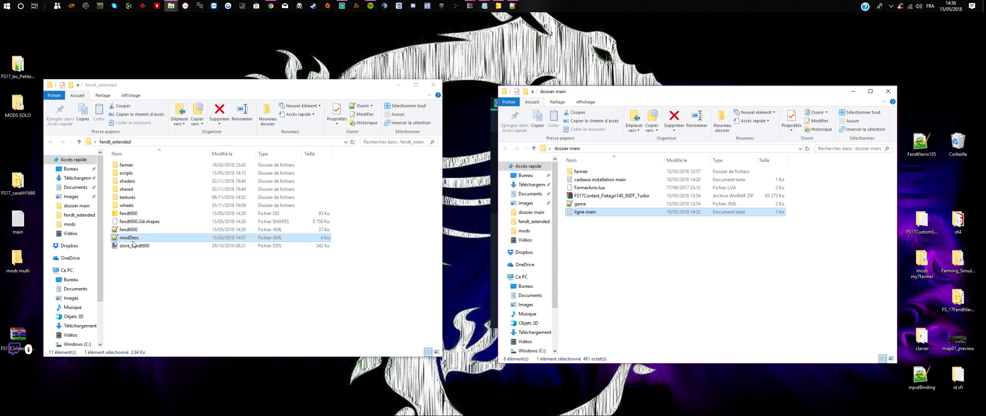
left_click_drag(248, 85, 266, 58)
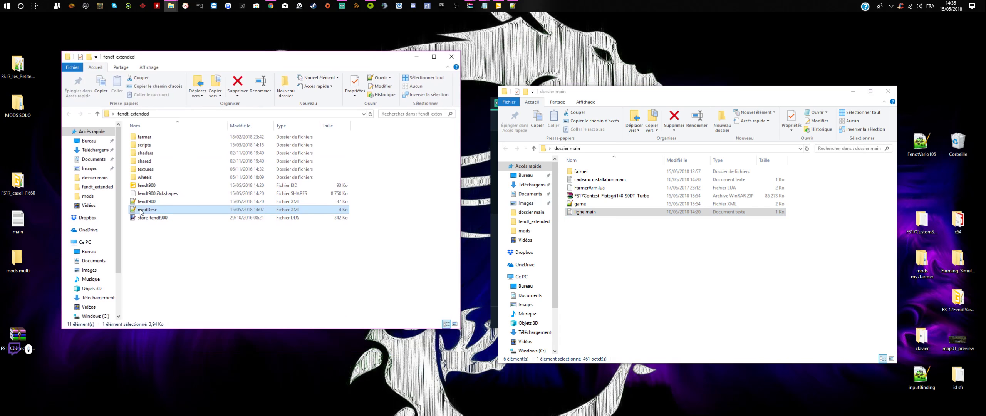
Step: Switch to Notepad++, close the third open file and bring up modDesc.xml
left_click(513, 5)
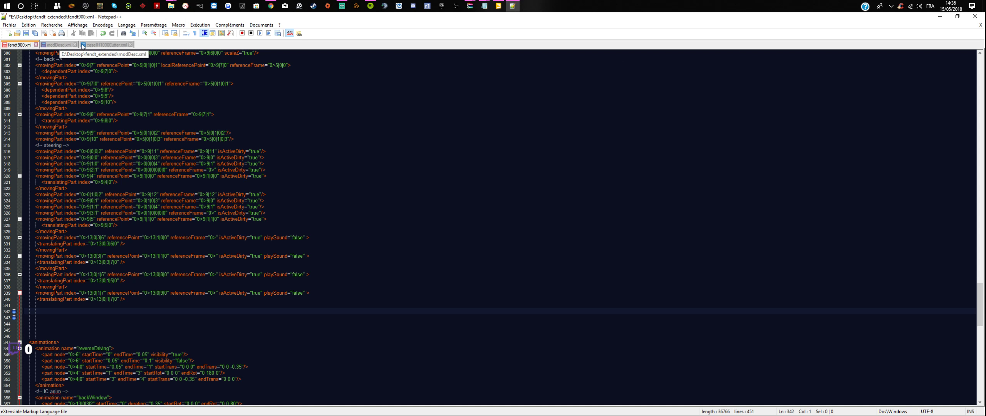
left_click(131, 45)
left_click(63, 45)
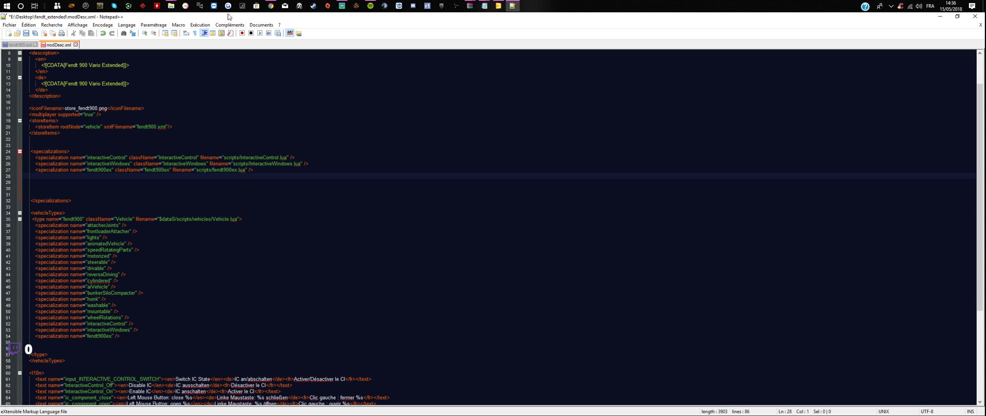
Step: Copy the FarmerArm specialization line containing className and filename="Scripts/FarmerArm.lua" from the ligne main notes
mouse_move(487, 6)
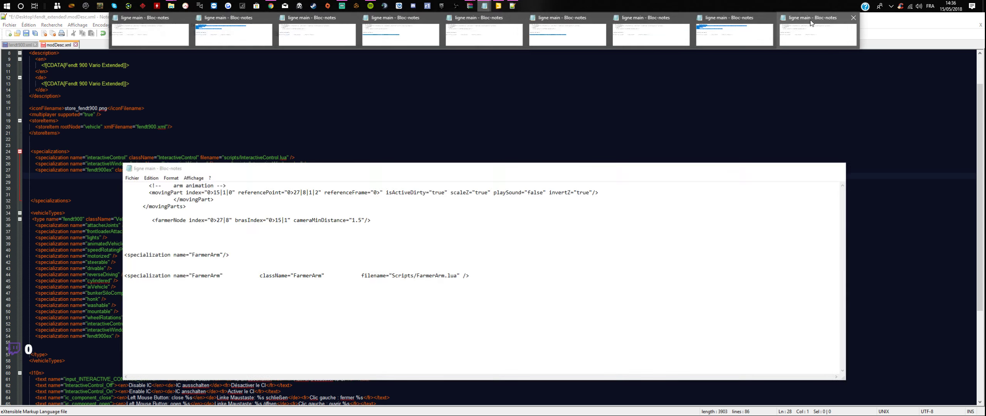
left_click(812, 31)
left_click_drag(503, 166, 719, 125)
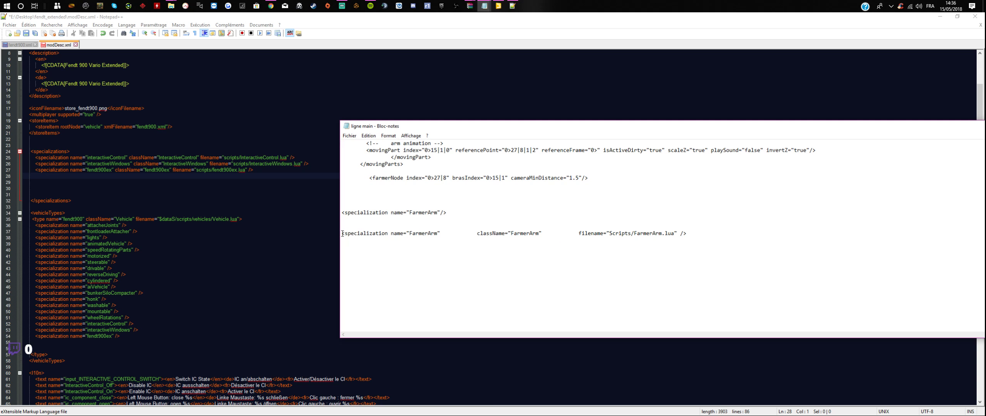
left_click_drag(342, 233, 686, 235)
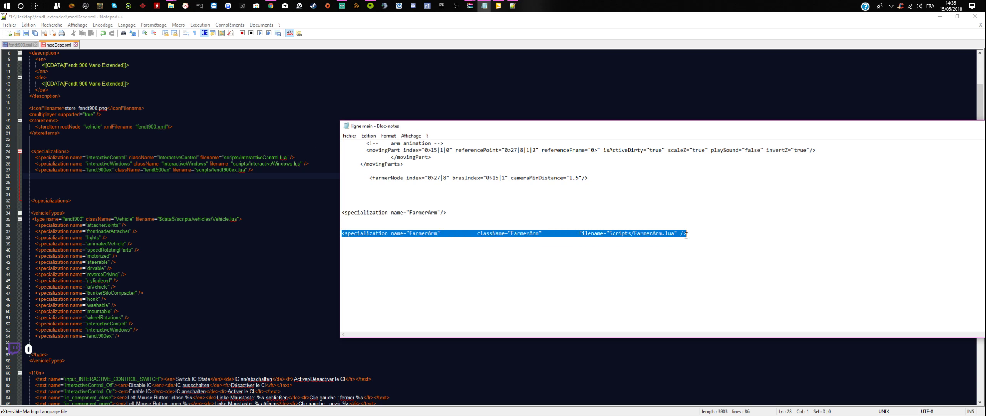
right_click(656, 237)
left_click(675, 258)
Step: Paste the copied FarmerArm line on a new line below the fendt900ex entry in the specializations block of modDesc.xml
left_click(270, 170)
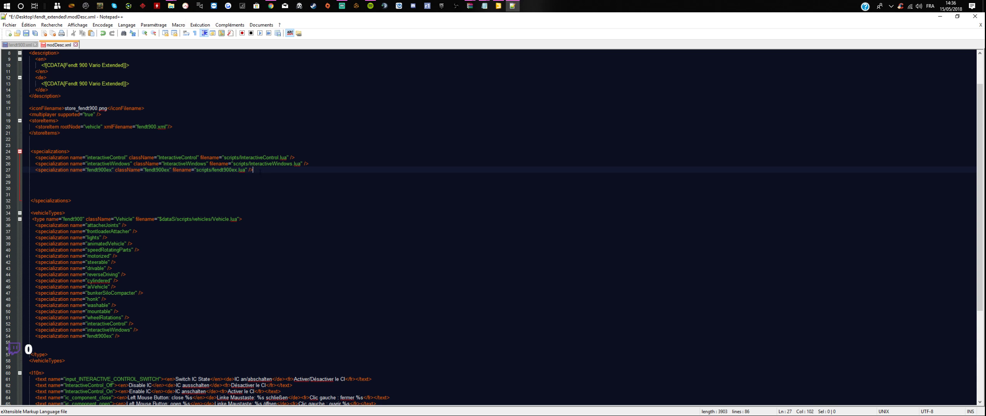
key("Return")
right_click(114, 176)
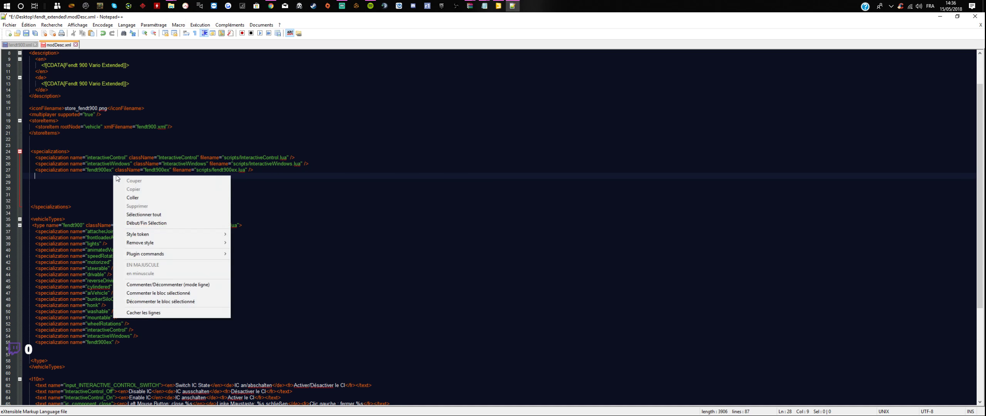
left_click(128, 196)
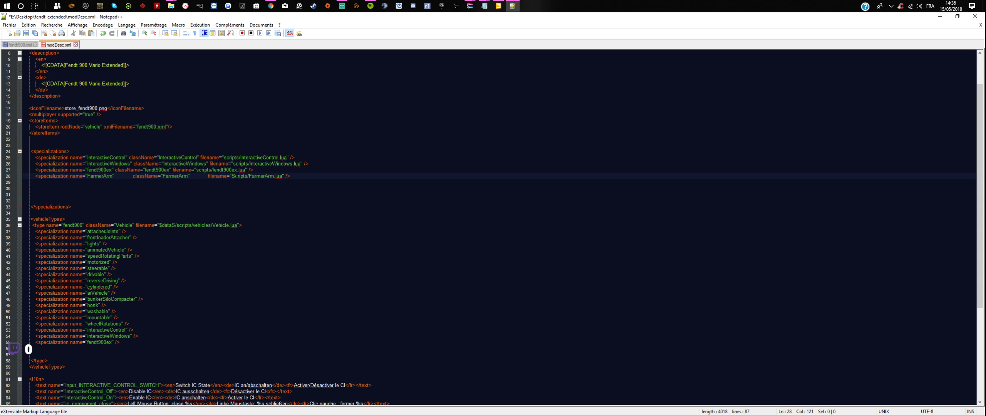
Step: Bring the dossier main and fendt_extended folder windows in front of the code editor
left_click(171, 6)
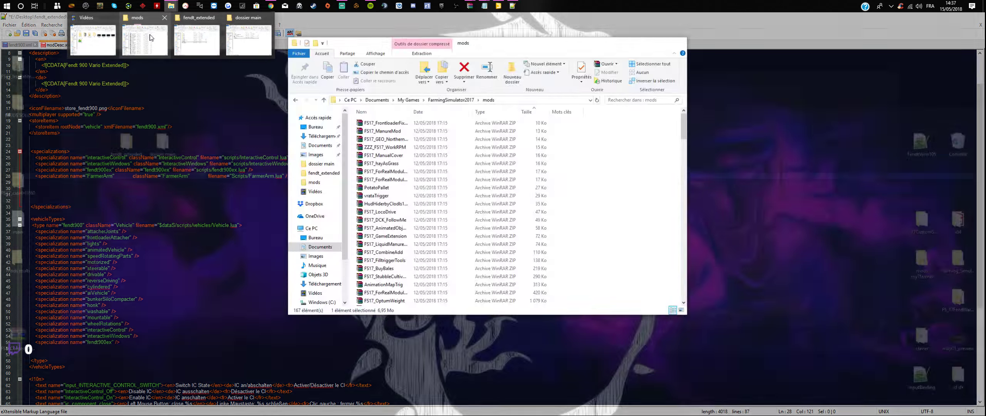
left_click(132, 19)
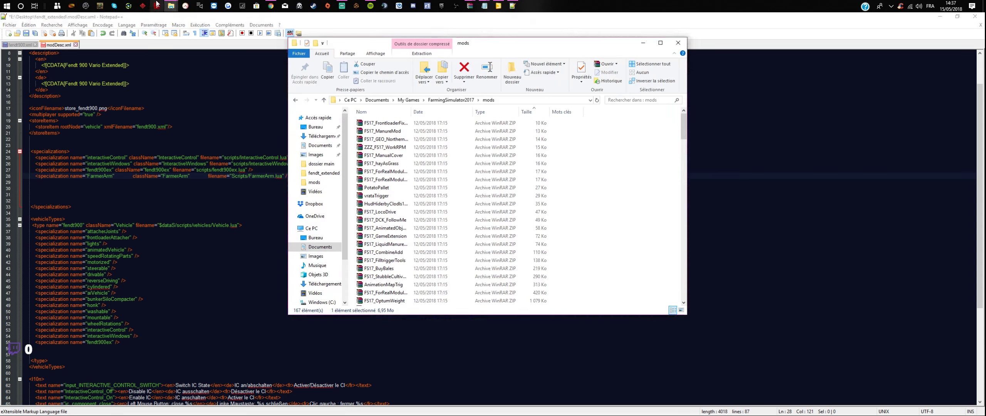
left_click(249, 33)
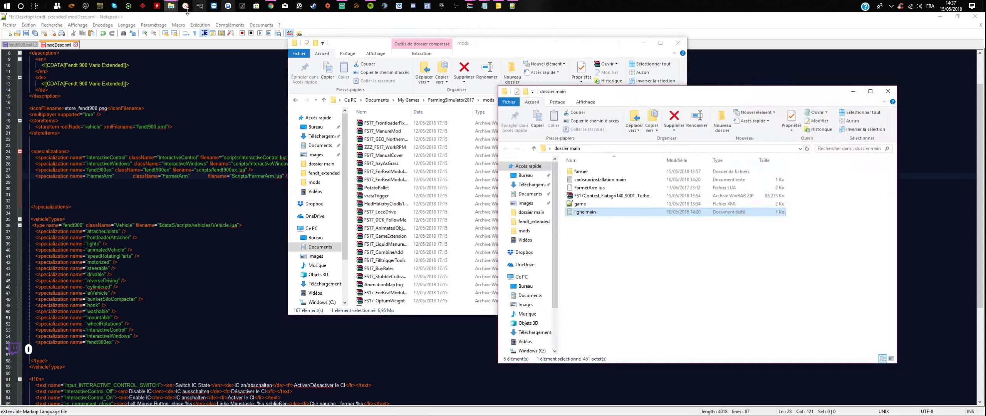
left_click(171, 6)
left_click(197, 33)
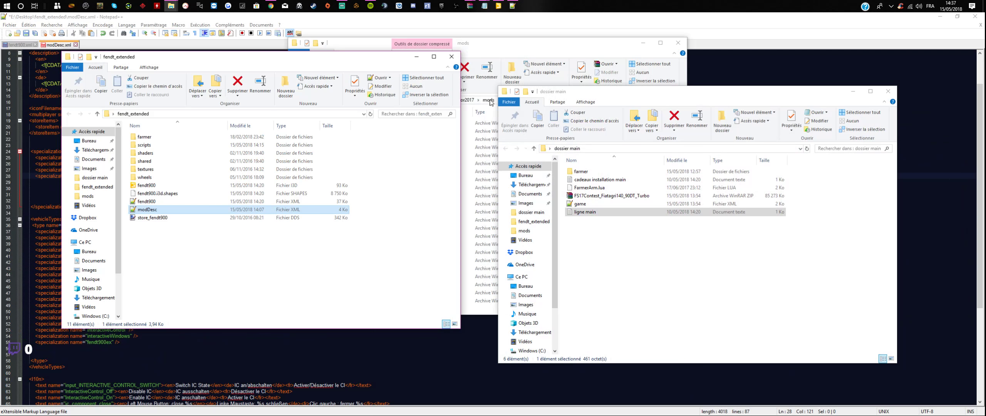
Step: Move both folder windows clear of the modDesc.xml code, and minimise the fendt_extended and mods windows
left_click_drag(596, 93, 671, 175)
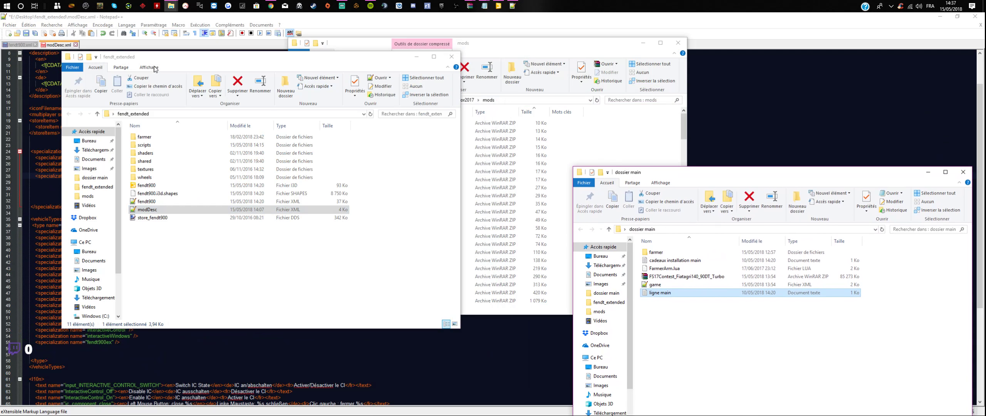
left_click_drag(341, 61, 853, 149)
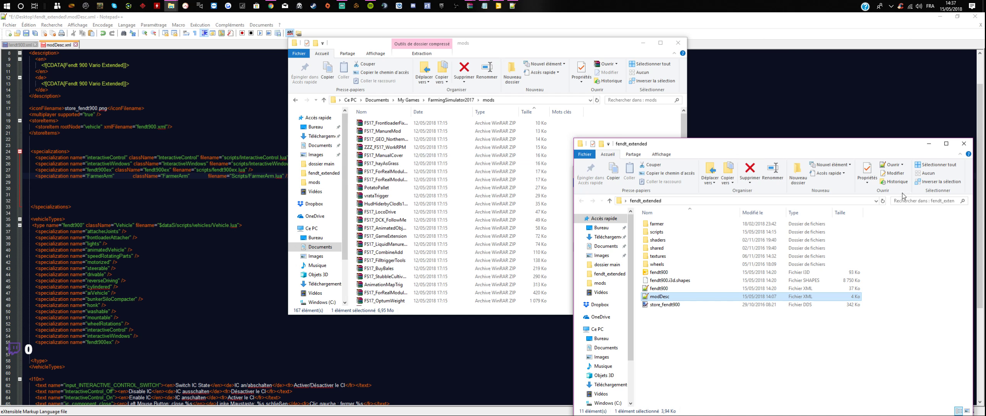
left_click(929, 143)
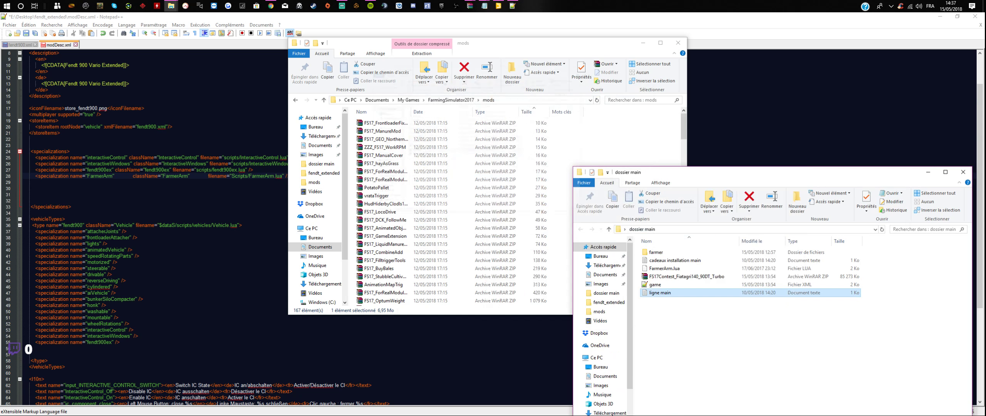
left_click(643, 42)
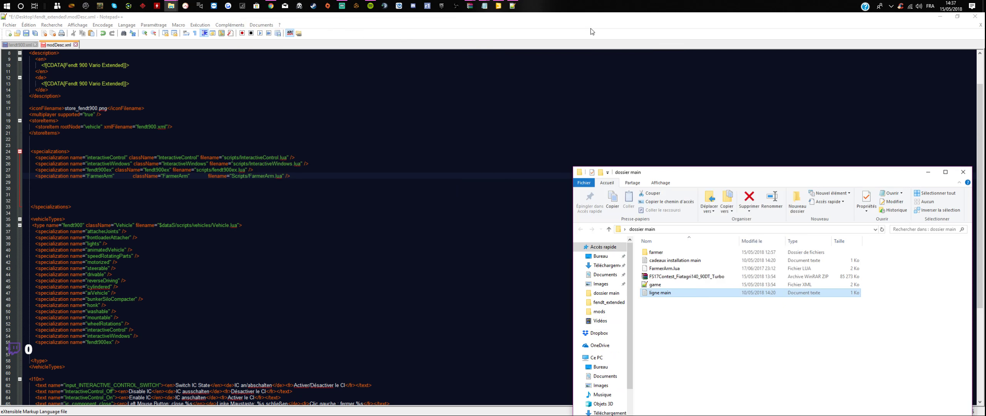
Step: Copy the FarmerArm.lua file from the dossier main folder
left_click(485, 6)
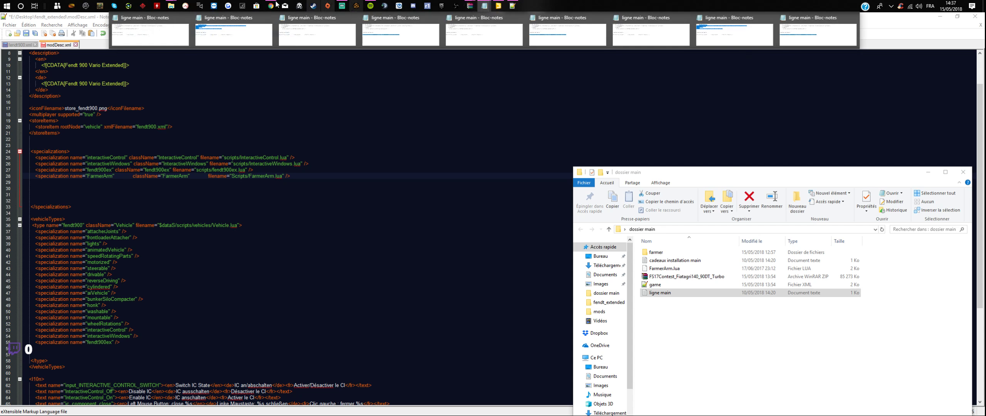
mouse_move(171, 5)
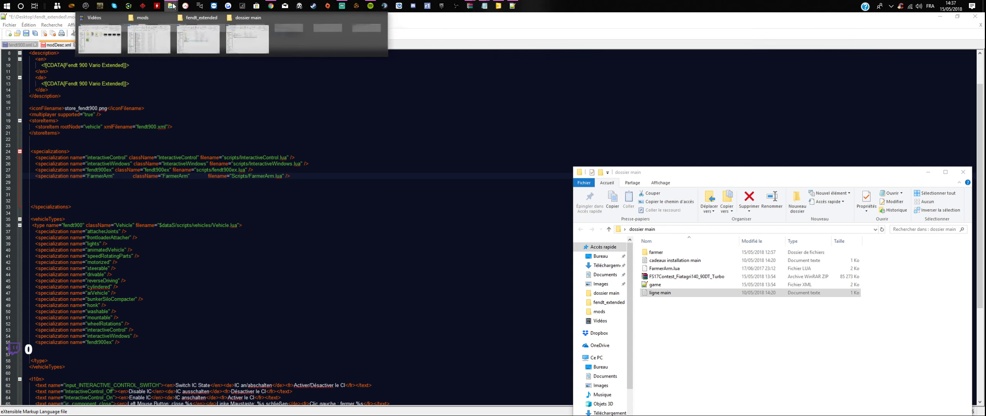
left_click(232, 36)
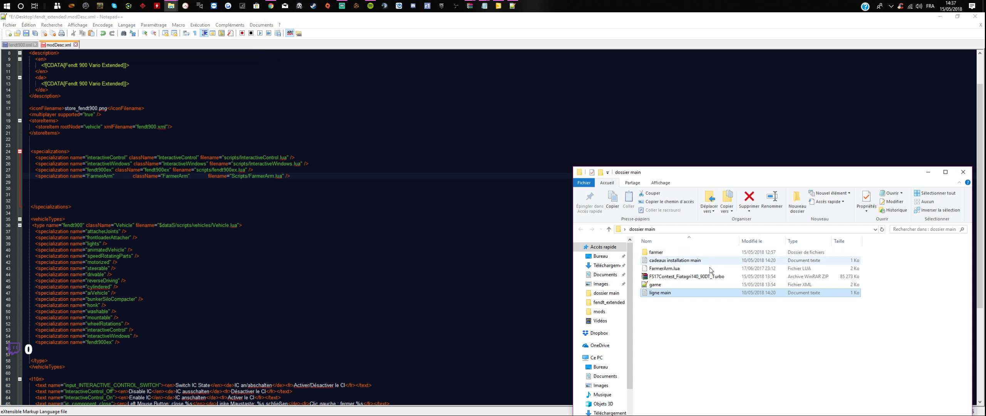
left_click(668, 271)
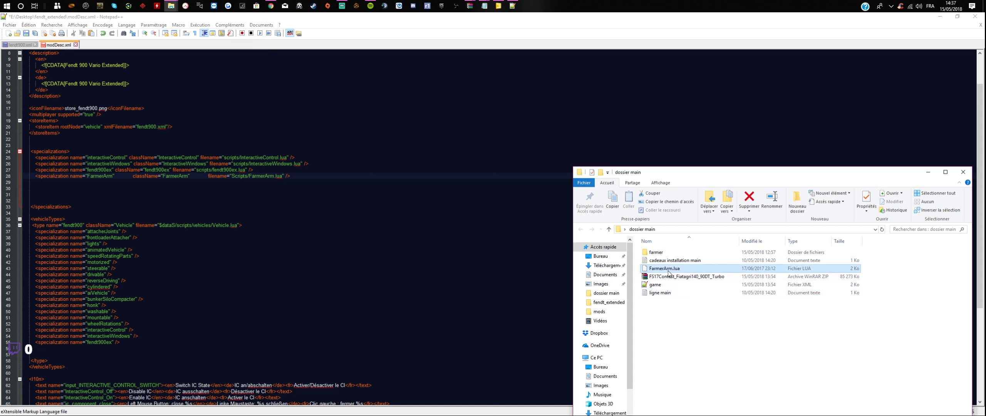
right_click(669, 272)
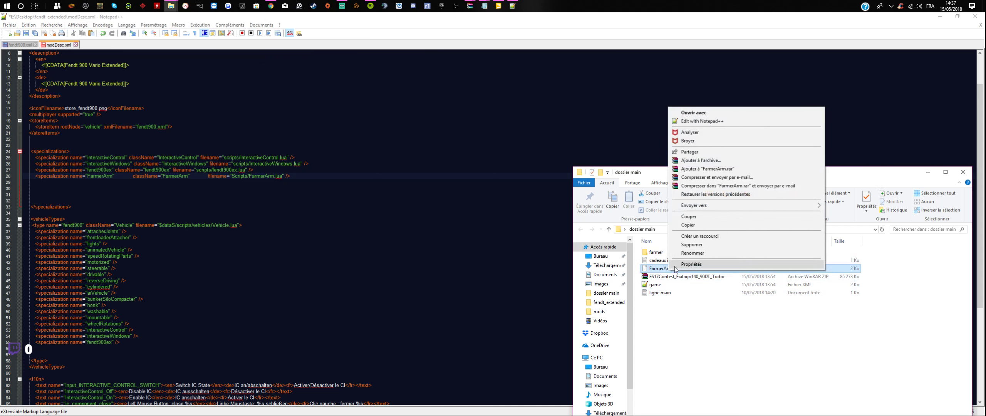
left_click(693, 226)
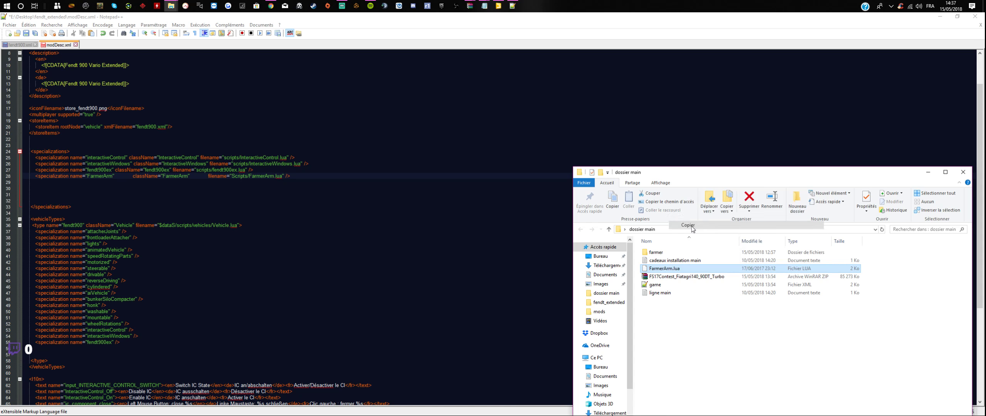
Step: Paste FarmerArm.lua into the scripts folder of fendt_extended, replacing the existing copy, and close that folder window
left_click(171, 6)
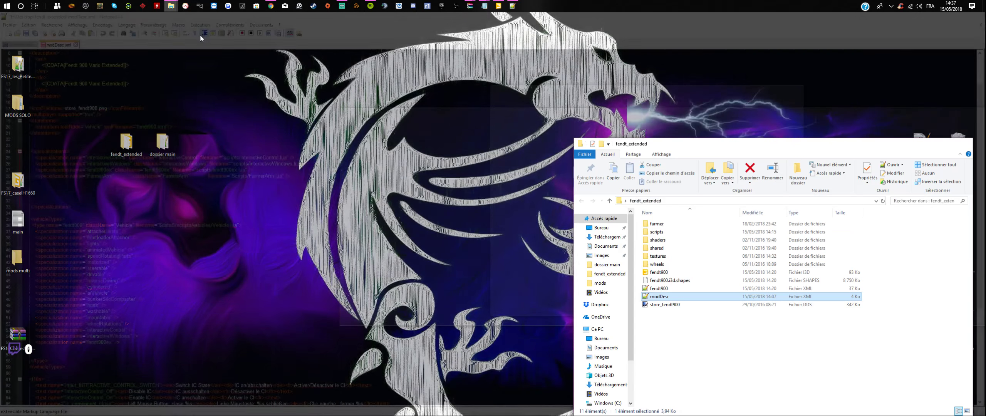
left_click(201, 36)
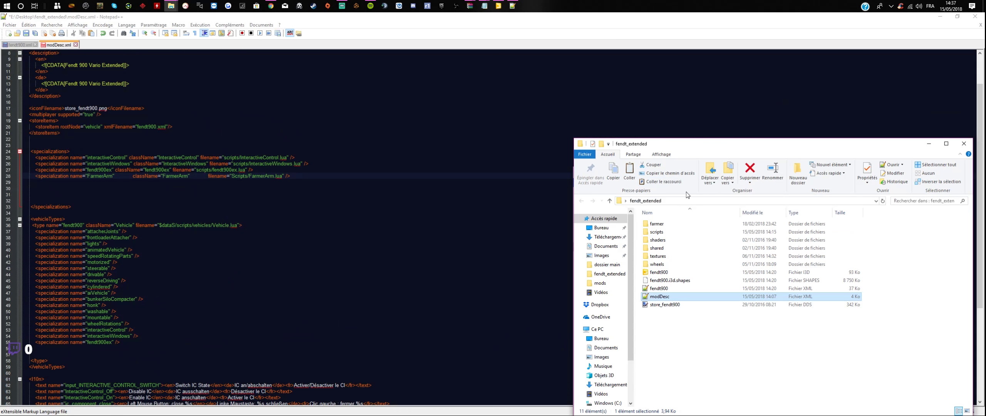
double_click(657, 232)
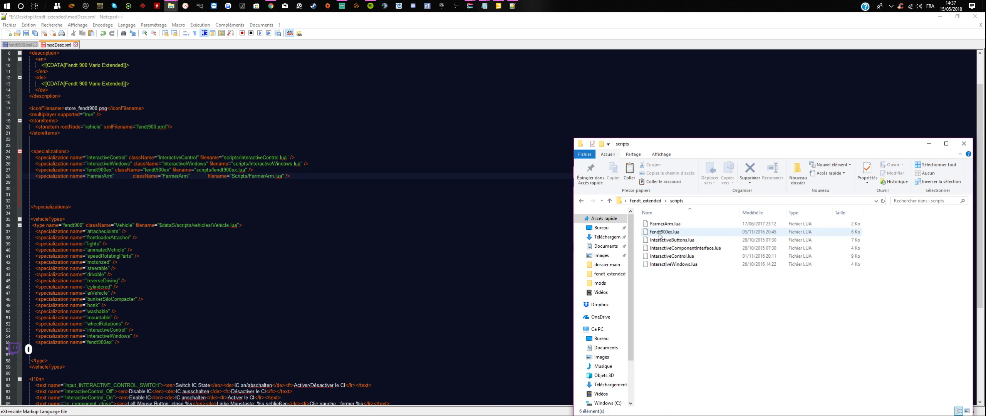
right_click(672, 288)
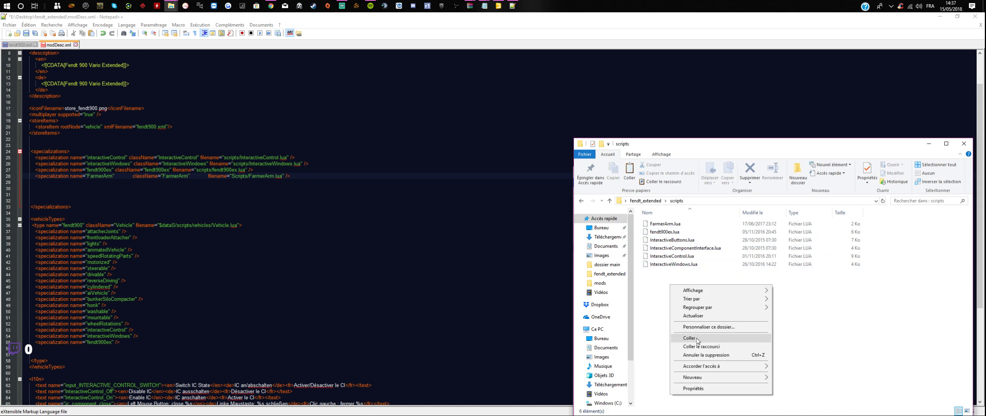
left_click(688, 339)
left_click(506, 165)
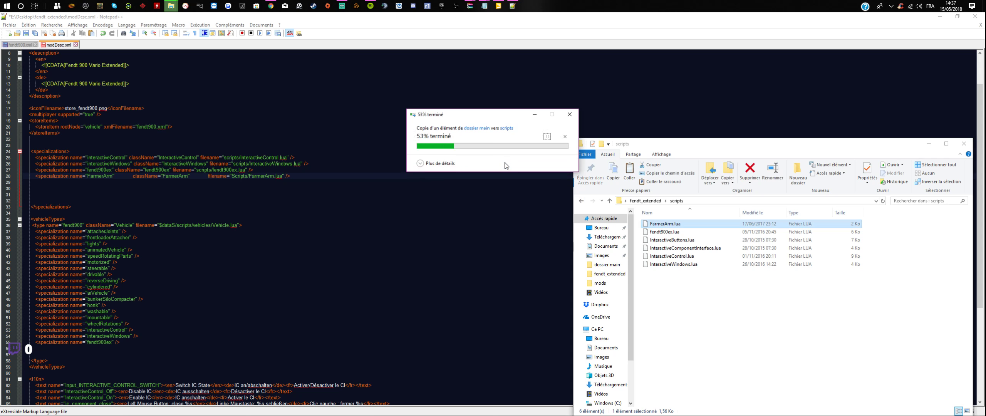
left_click_drag(872, 152, 786, 136)
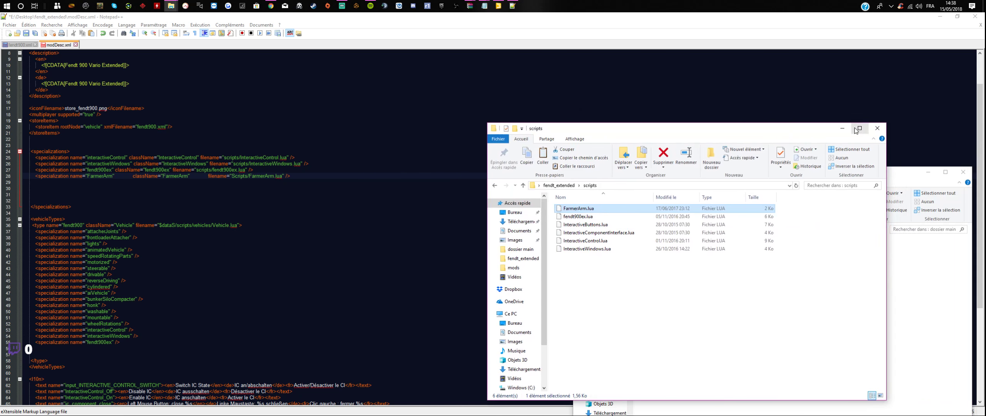
left_click(878, 129)
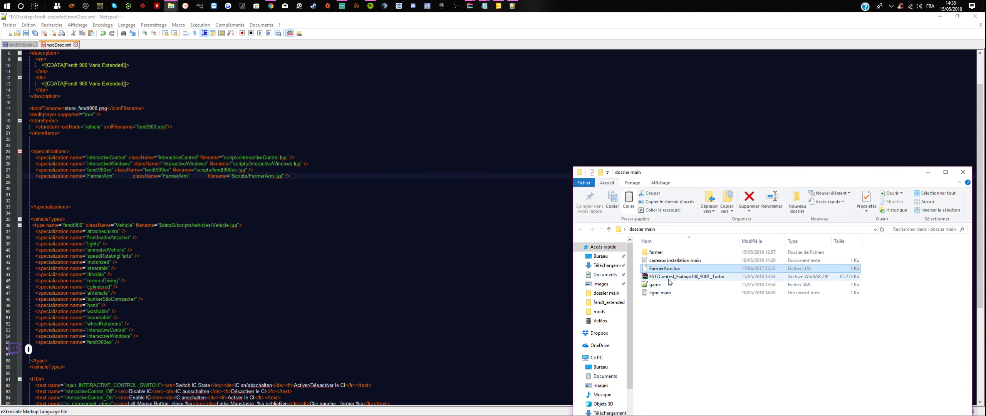
Step: Open the ligne main text file, move its window clear of the code, and copy the line <specialization name="FarmerArm"/>
double_click(660, 292)
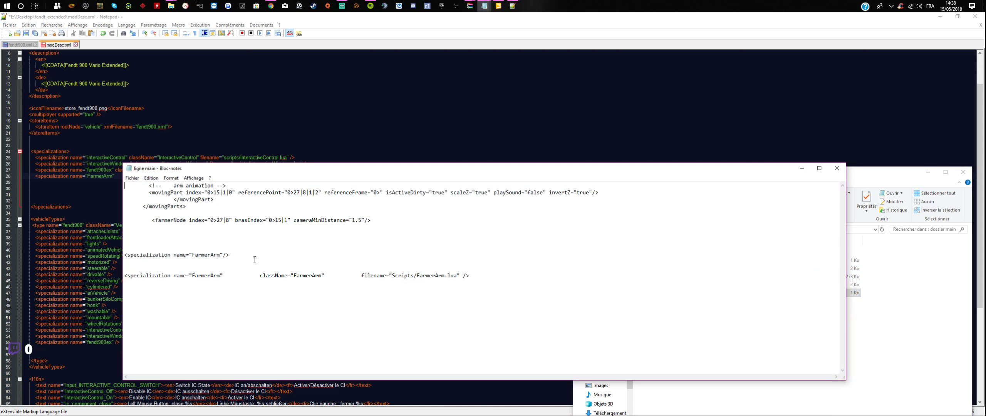
left_click_drag(355, 176, 579, 162)
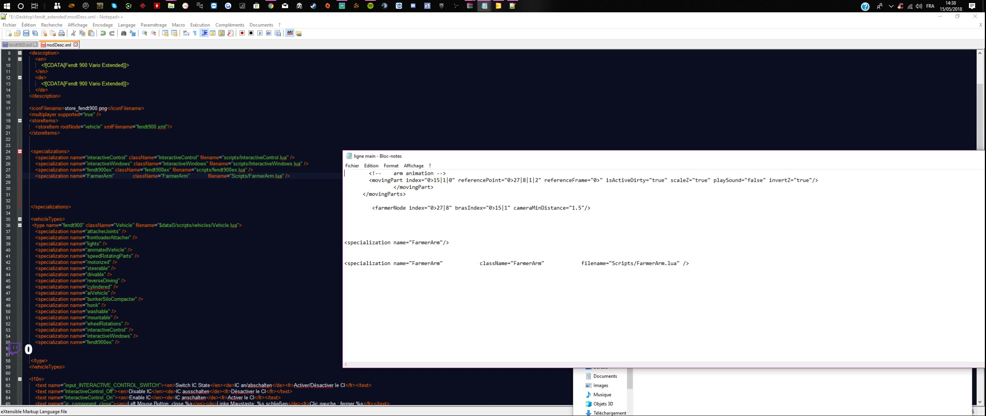
left_click_drag(450, 243, 345, 243)
right_click(347, 243)
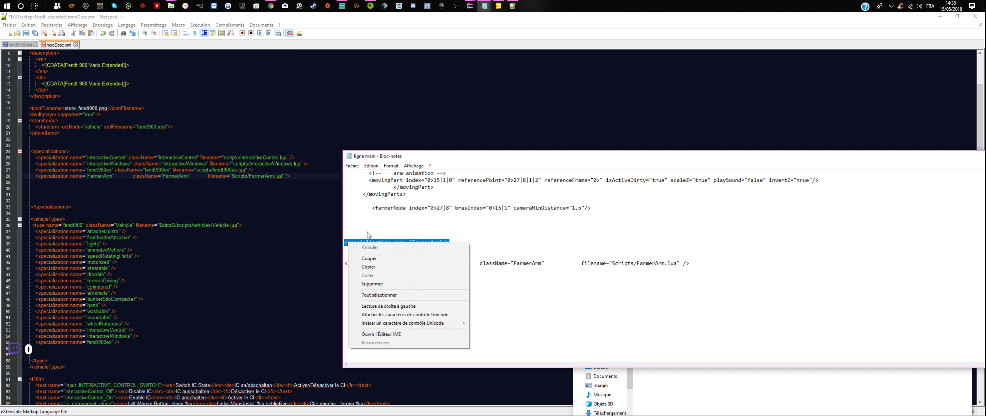
left_click(366, 266)
Step: Paste the copied specialization line on a new line below fendt900ex in the vehicleTypes block, and save modDesc.xml
left_click(122, 344)
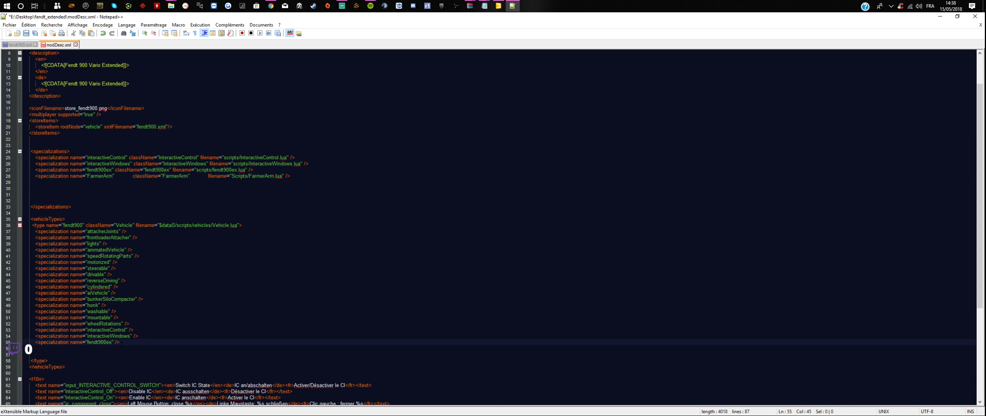
key("Return")
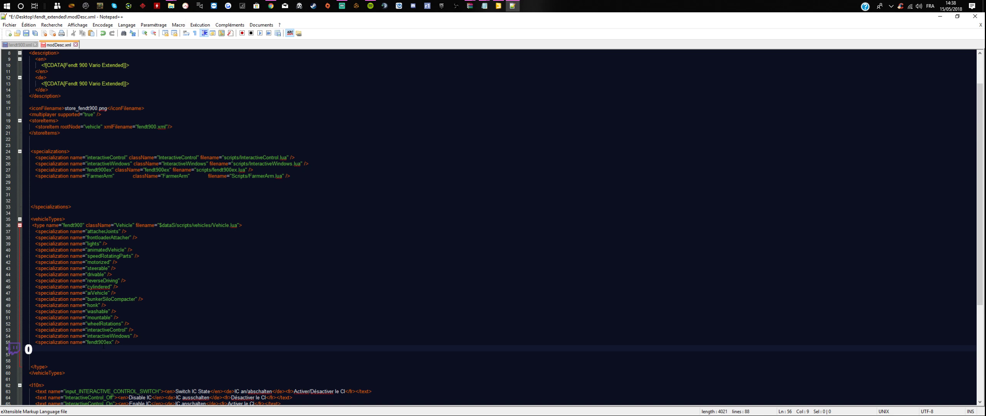
right_click(104, 346)
left_click(119, 227)
left_click(25, 34)
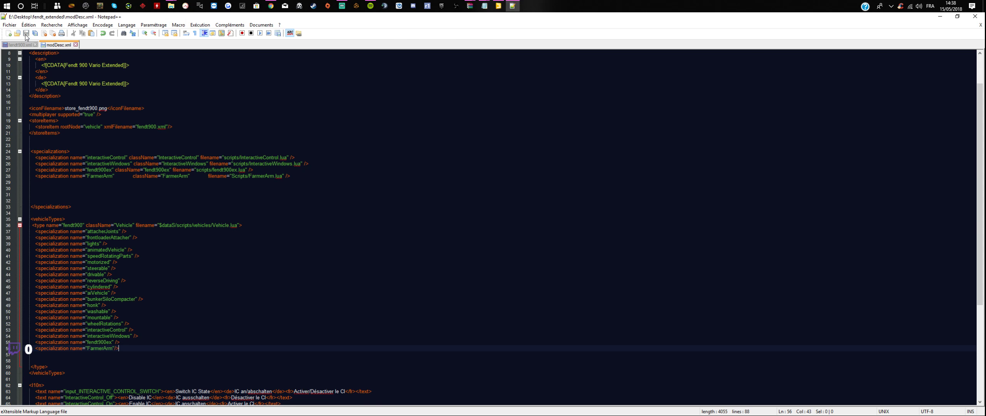
Step: Minimise the code editor and copy the arm animation movingPart block with the farmerNode line from the ligne main notes
mouse_move(515, 7)
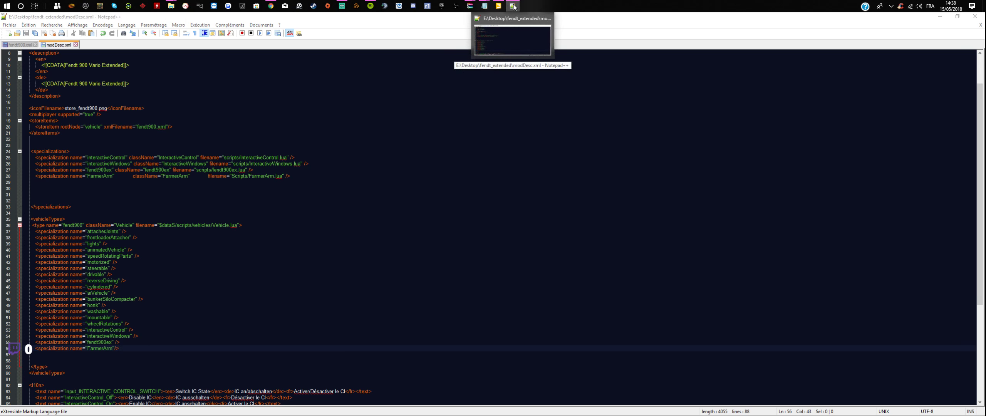
left_click(515, 7)
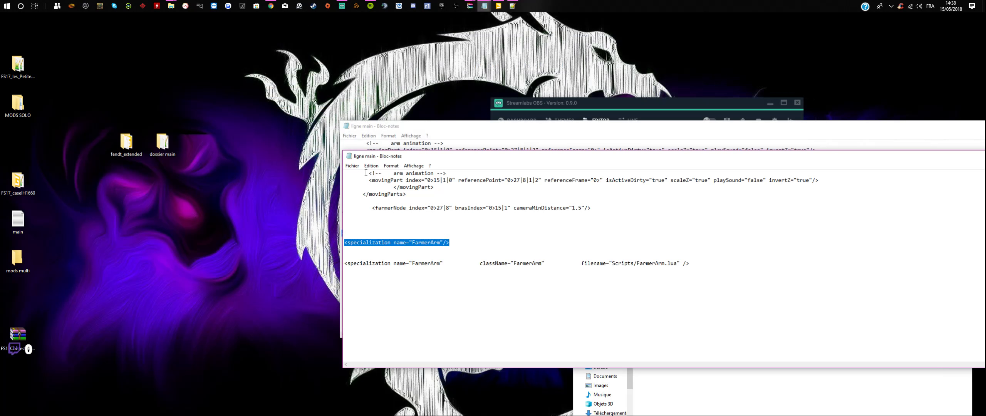
left_click_drag(363, 174, 948, 215)
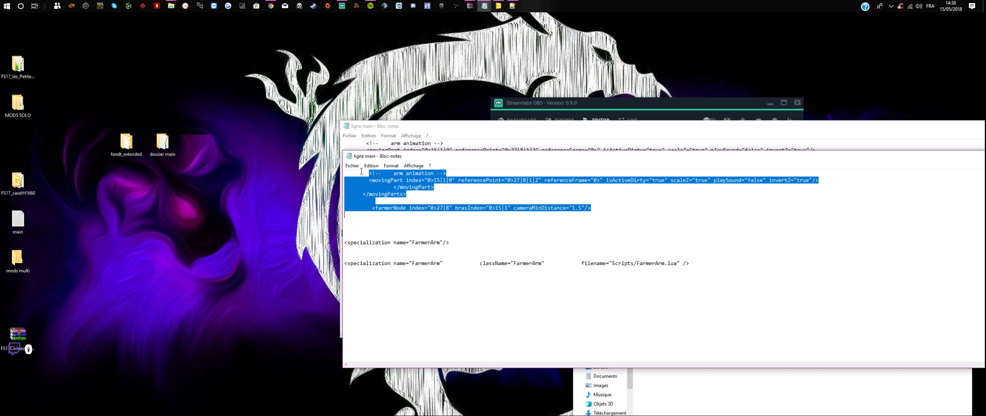
left_click_drag(362, 171, 827, 220)
right_click(396, 181)
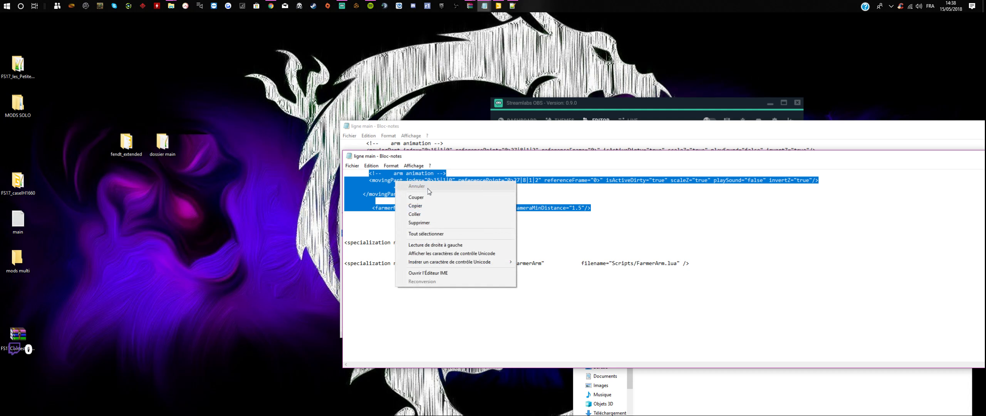
left_click(413, 204)
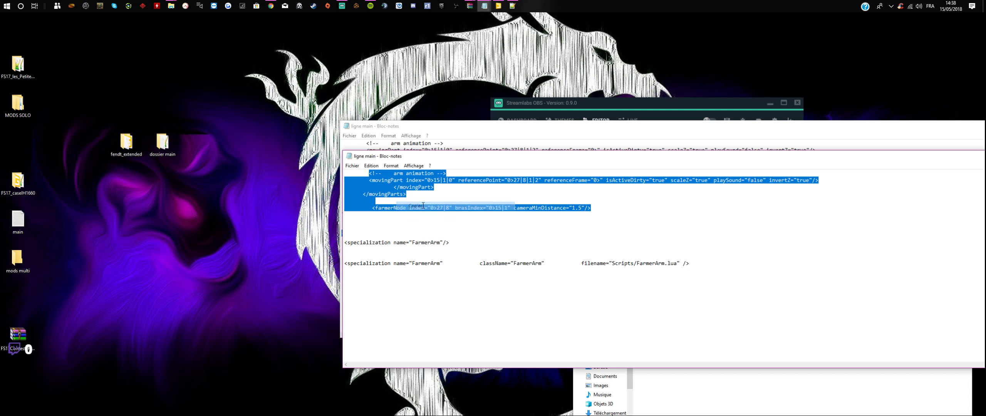
Step: Open fendt900.xml from the fendt_extended folder and search for "moving" to reach the end of the movingParts section
double_click(121, 140)
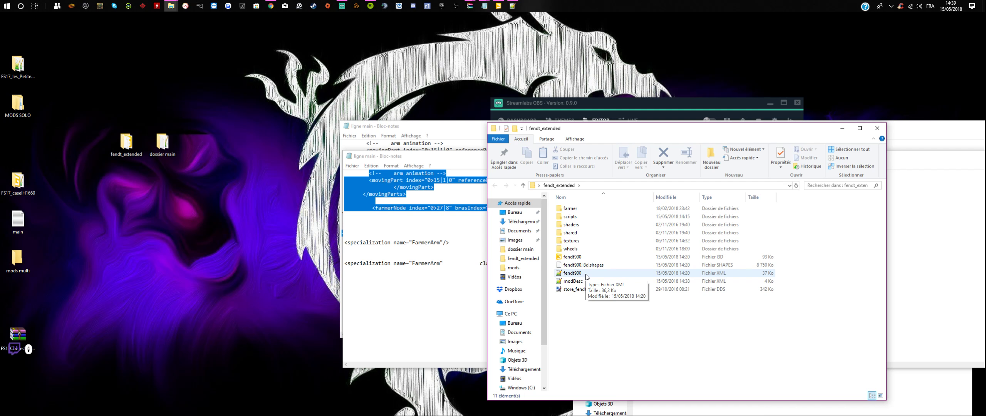
double_click(586, 275)
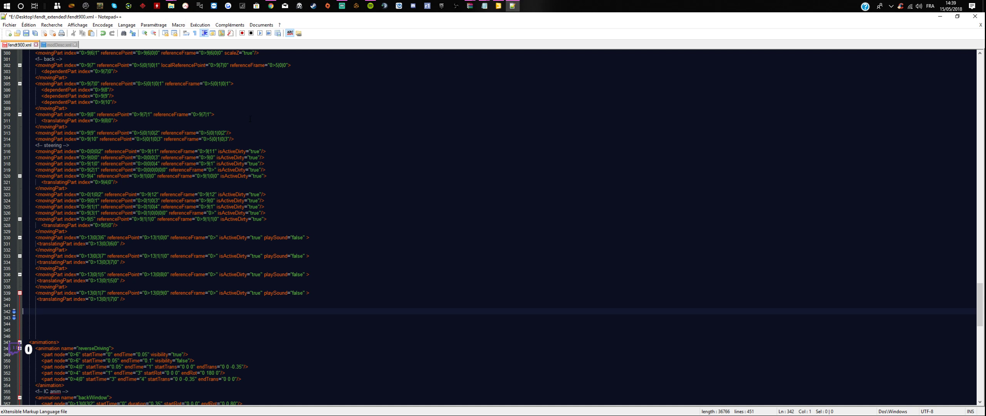
scroll(194, 214, "up", 4)
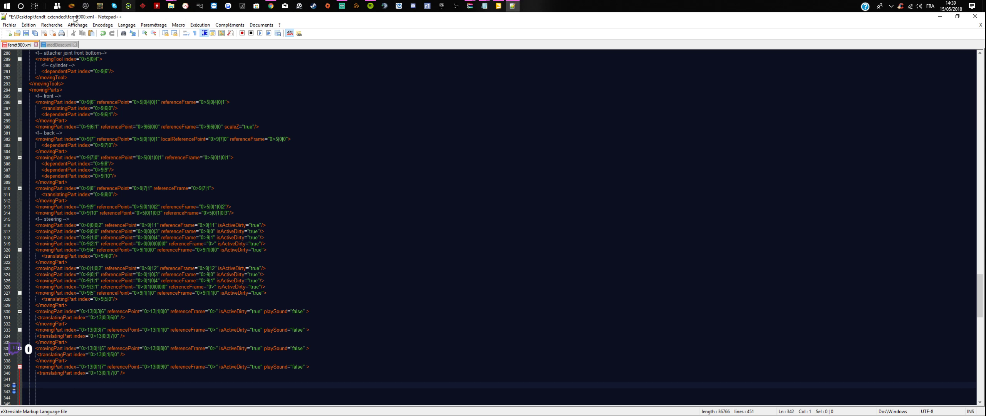
left_click(53, 25)
left_click(58, 34)
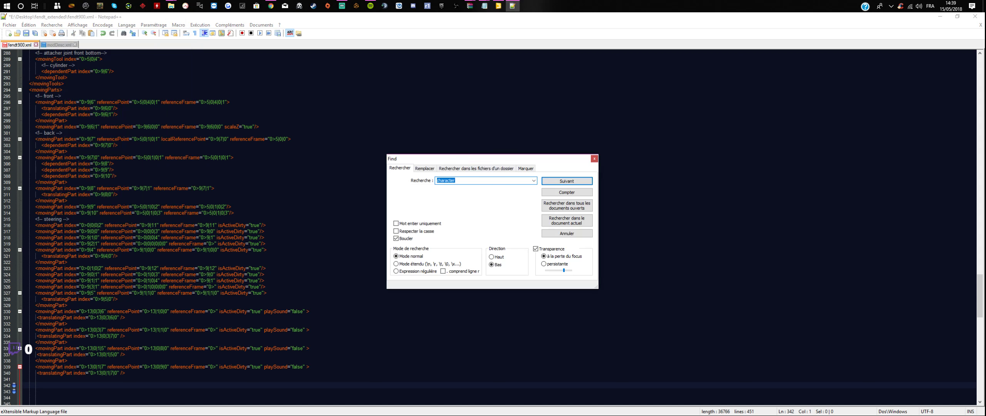
type("moving")
key("Return")
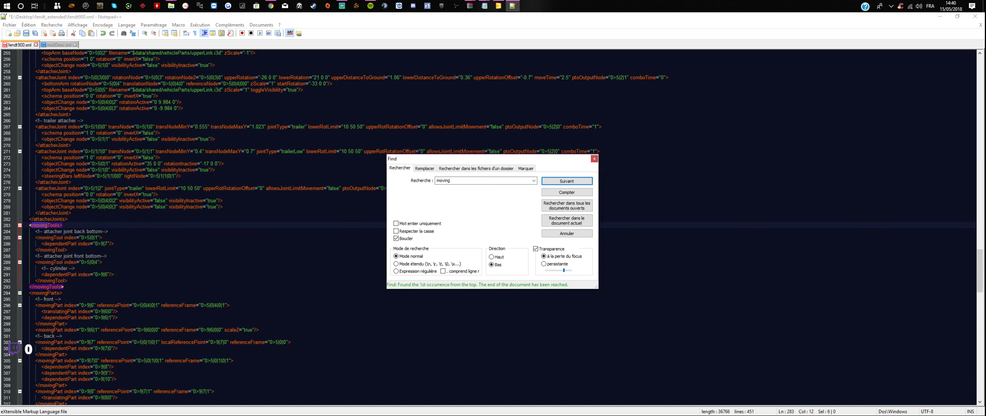
scroll(489, 227, "down", 1)
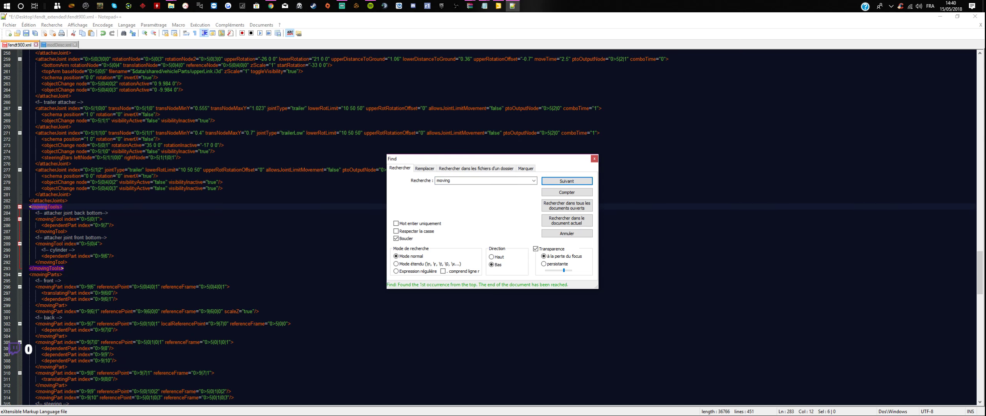
scroll(270, 227, "down", 10)
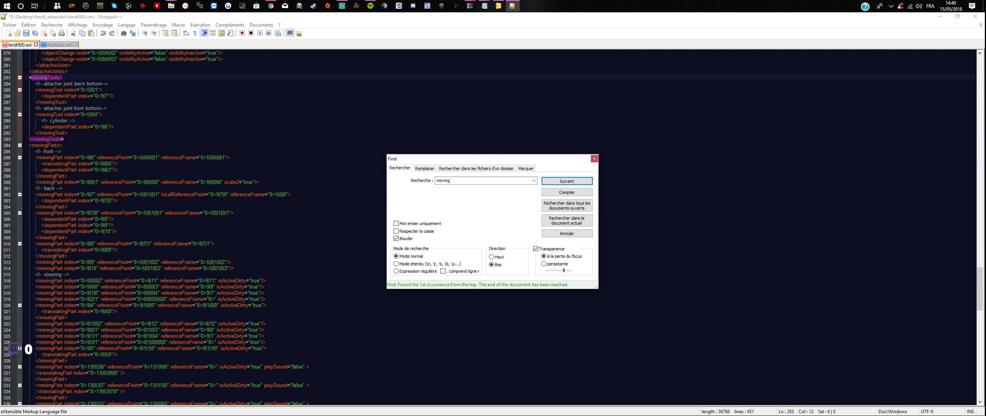
scroll(158, 227, "down", 4)
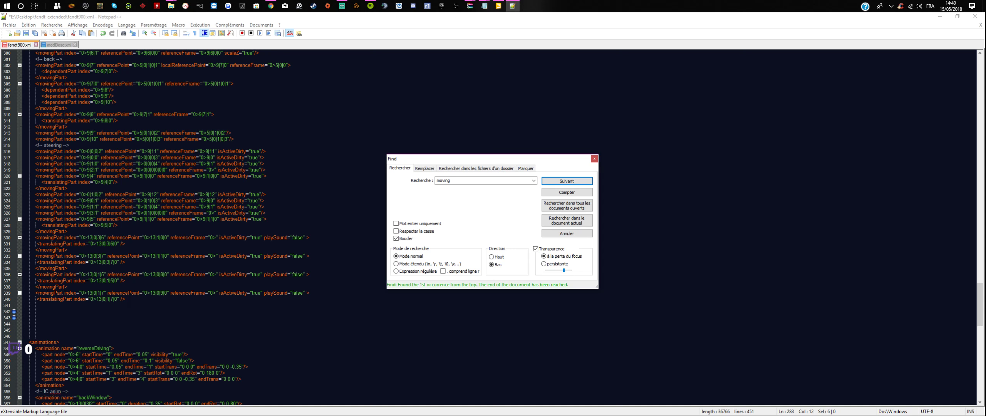
Step: Paste the arm animation block and farmerNode line after the last translatingPart entry of movingParts, leaving a blank line above it
left_click(130, 300)
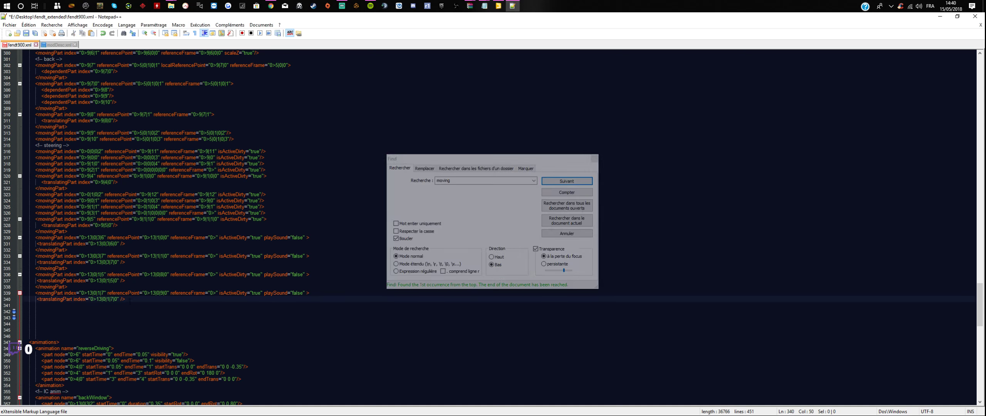
key("Return")
key("Return")
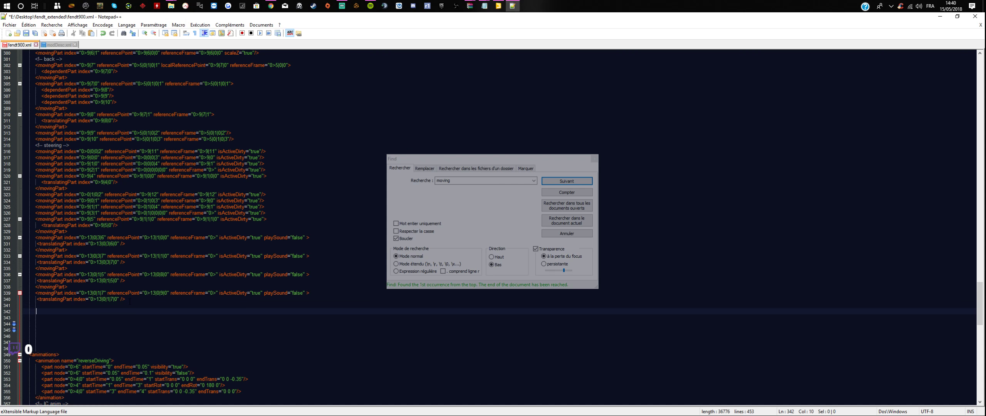
right_click(77, 312)
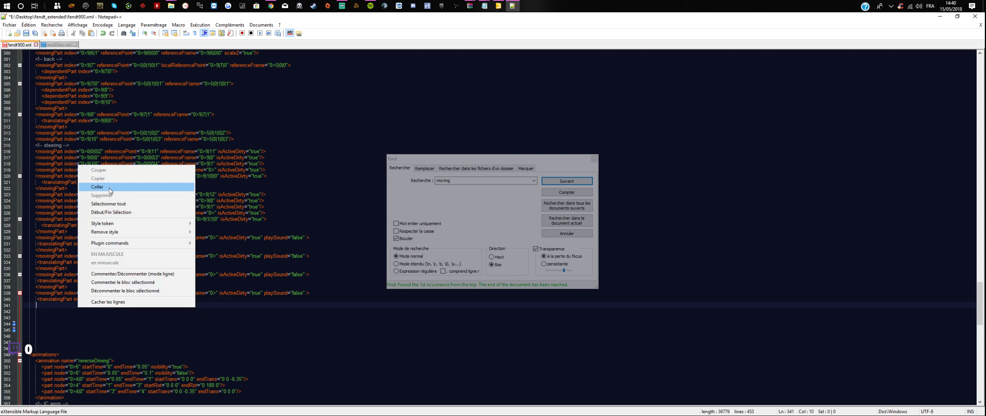
left_click(117, 187)
left_click(126, 299)
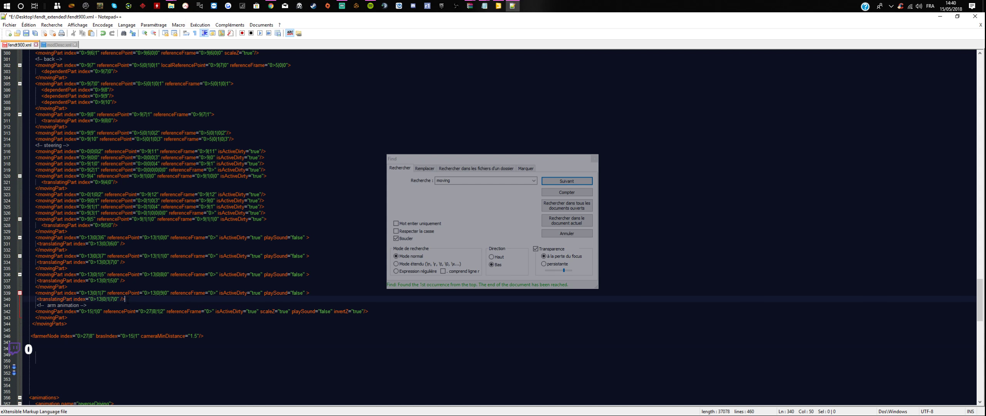
key("Return")
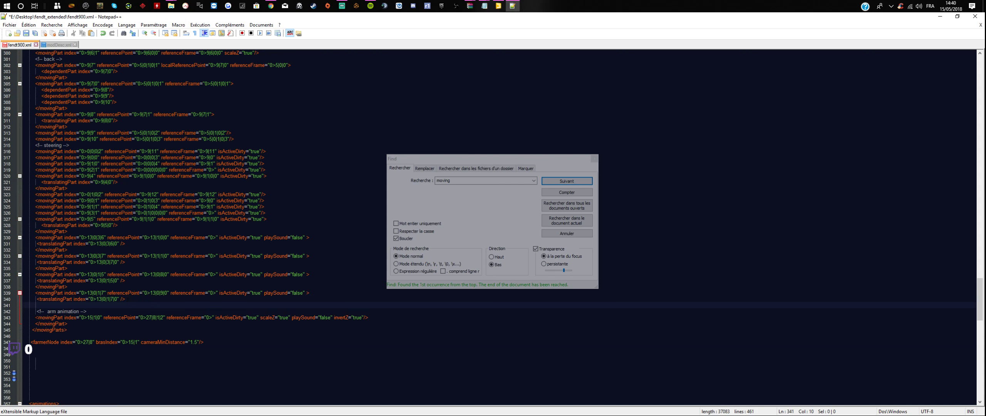
left_click_drag(30, 342, 191, 349)
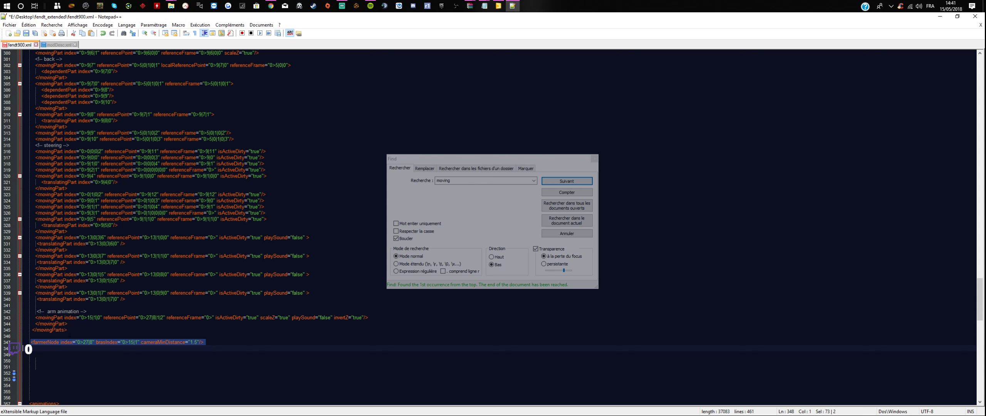
left_click_drag(69, 335, 31, 331)
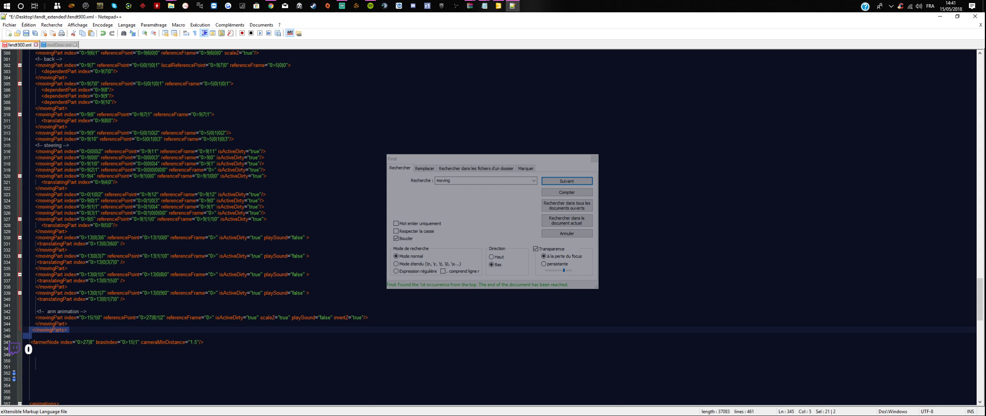
Step: Switch to GIANTS Editor and import the fermier i3d file from the fendt_extended farmer folder
left_click(499, 7)
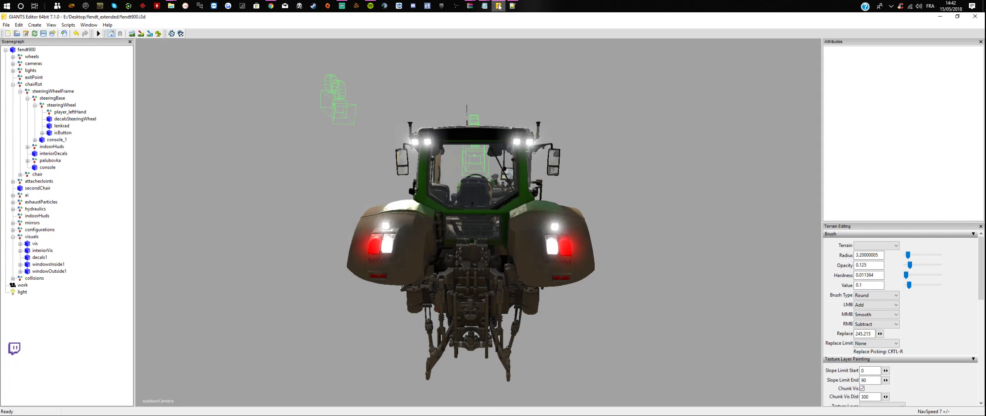
left_click(6, 25)
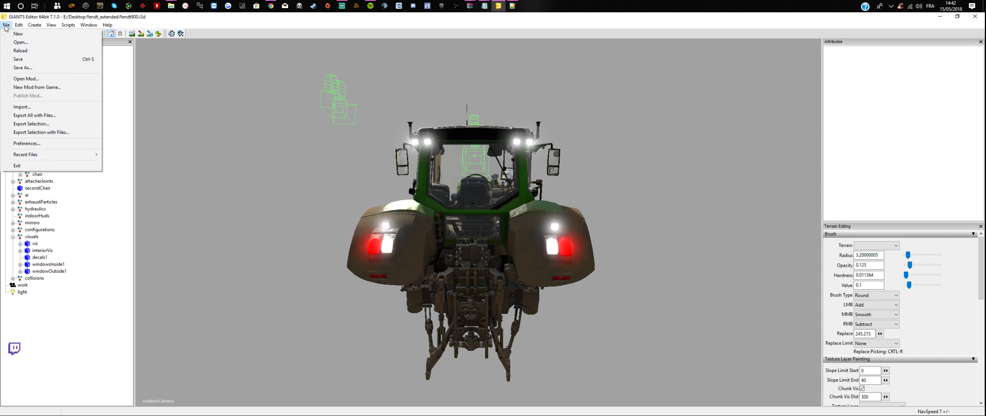
left_click(27, 107)
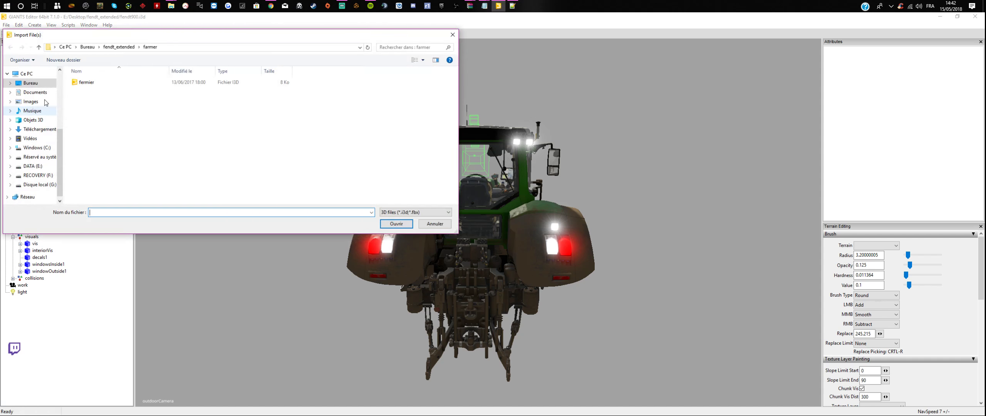
left_click(90, 84)
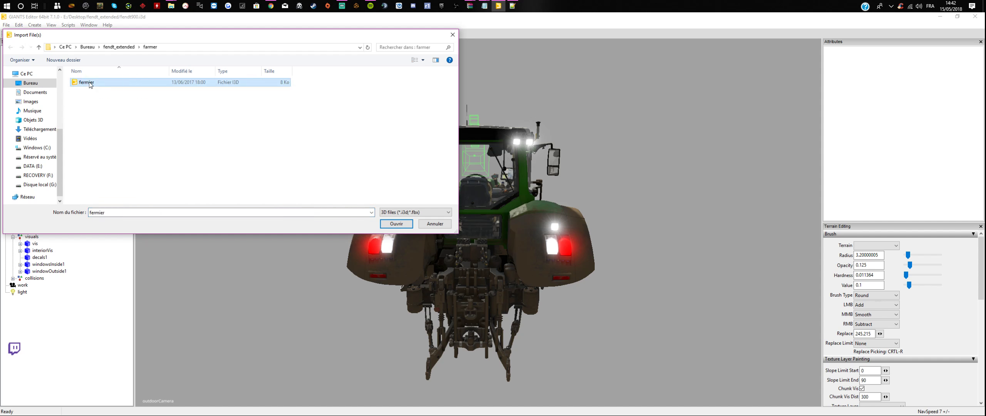
left_click(397, 224)
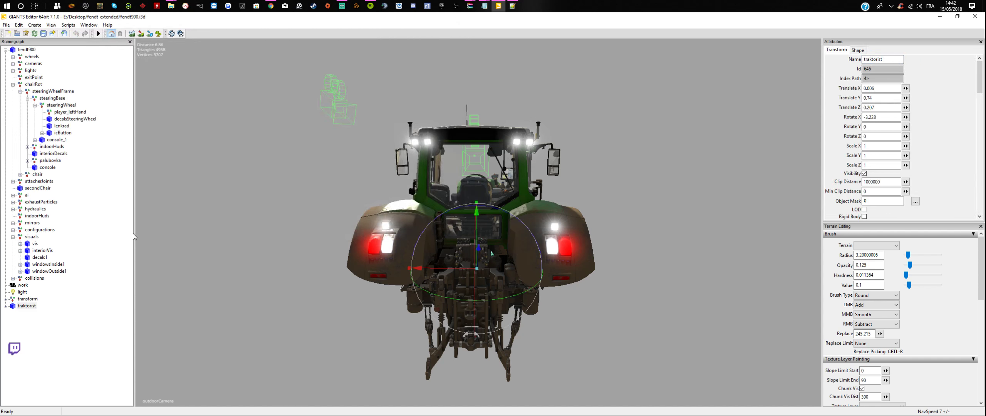
Step: Move the imported traktorist object from the scene root into the visuals group of fendt900 by cutting and pasting
left_click(27, 306)
left_click(33, 52)
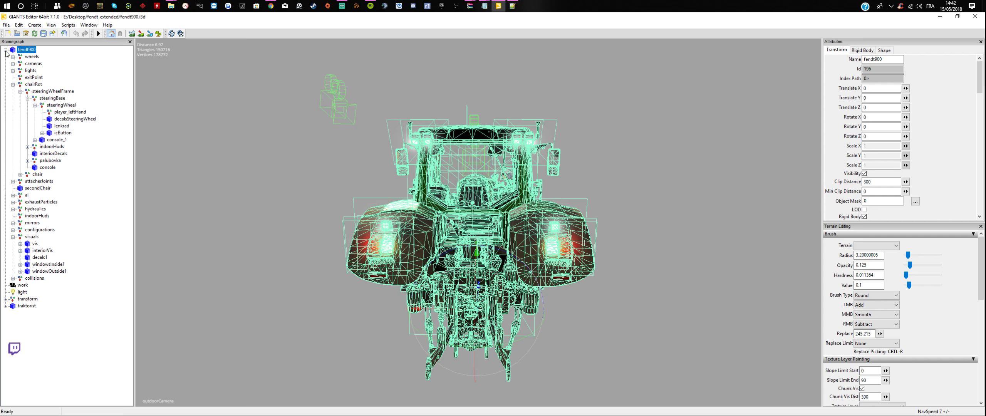
left_click(32, 237)
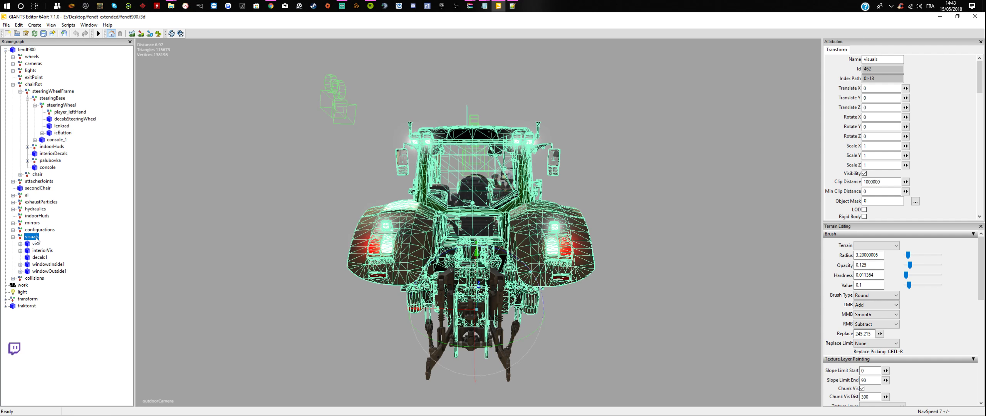
left_click(26, 307)
key("Delete")
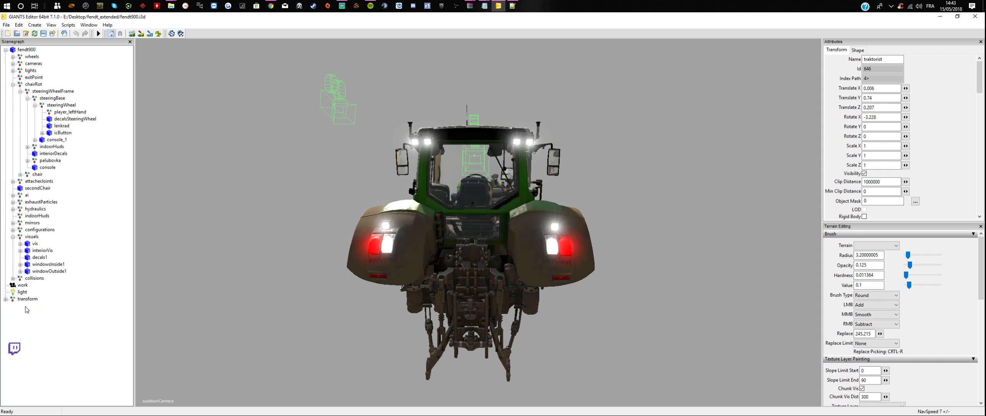
left_click(34, 237)
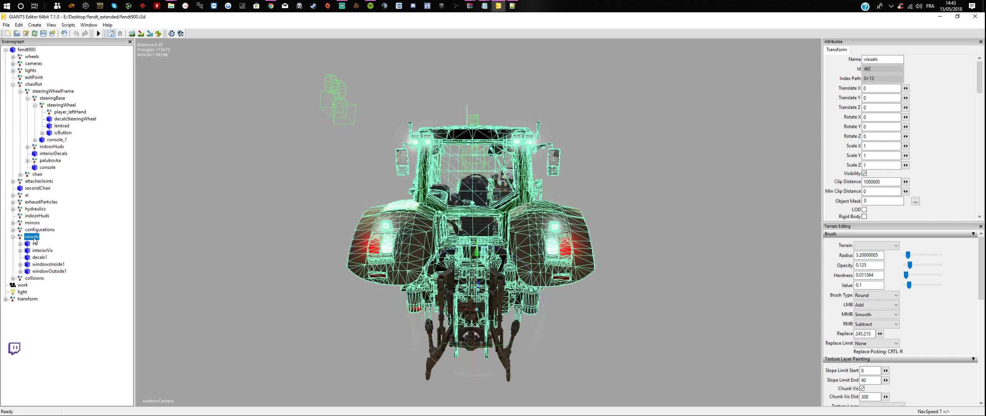
key("ctrl+v")
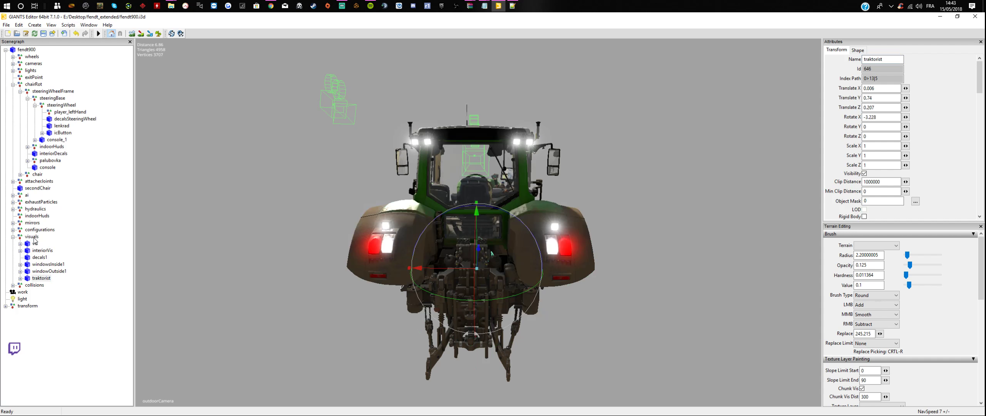
Step: Move the traktorist onto the driver's seat in the cab, at about X 0.019, Y 2.4, Z -0.762
scroll(365, 193, "up", 5)
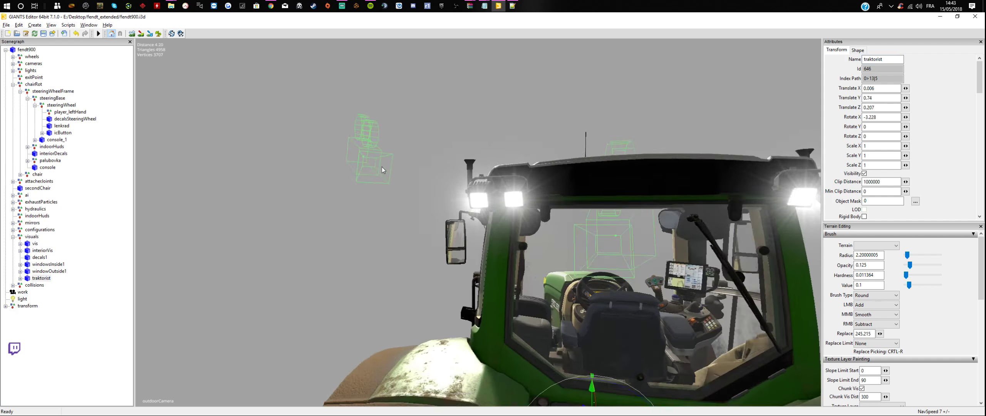
middle_click_drag(382, 166, 495, 236)
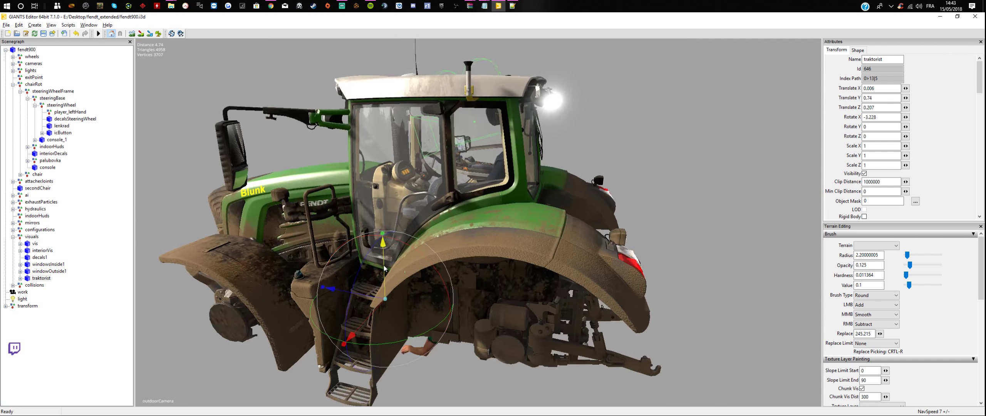
left_click_drag(385, 269, 454, 249)
scroll(470, 141, "up", 6)
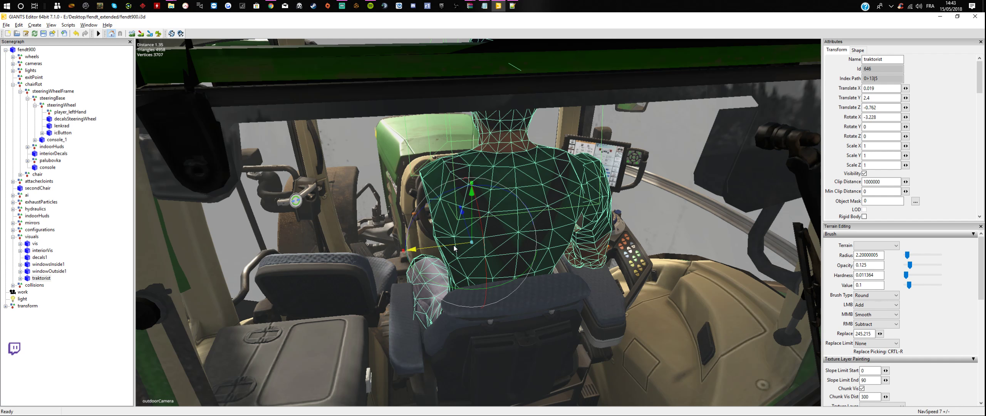
Step: Cut the imported arm group named transform from the scene root
left_click(34, 307)
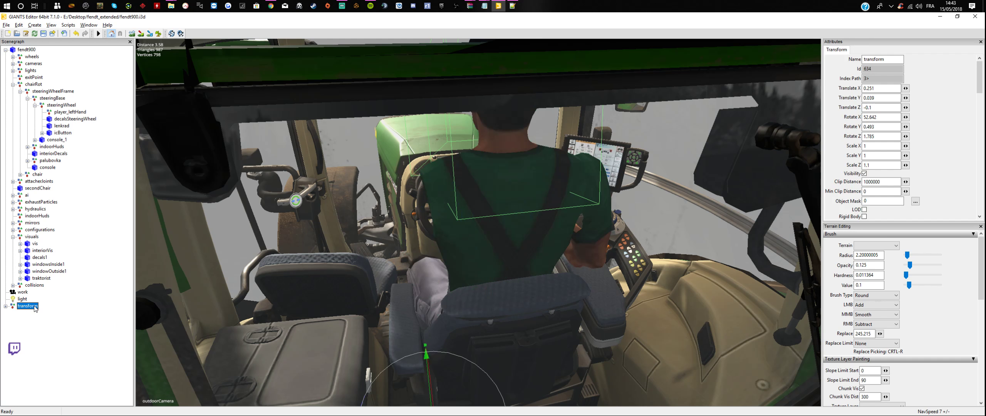
key("Delete")
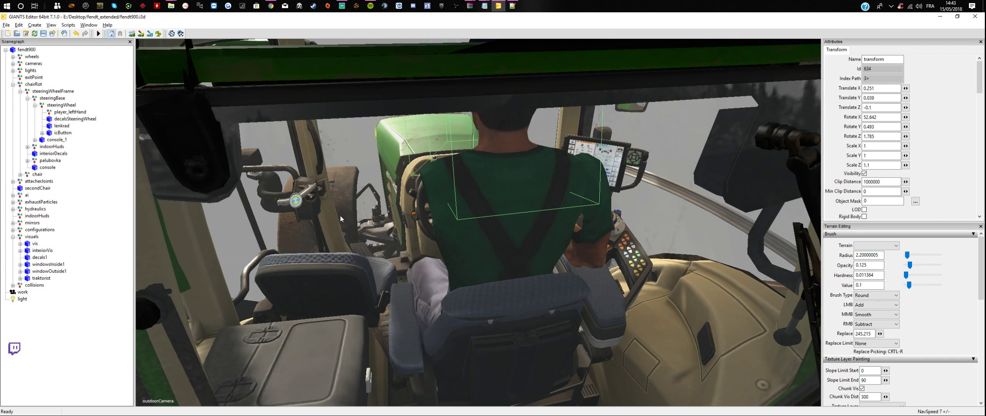
left_click_drag(466, 211, 464, 189, "alt")
scroll(447, 197, "up", 6)
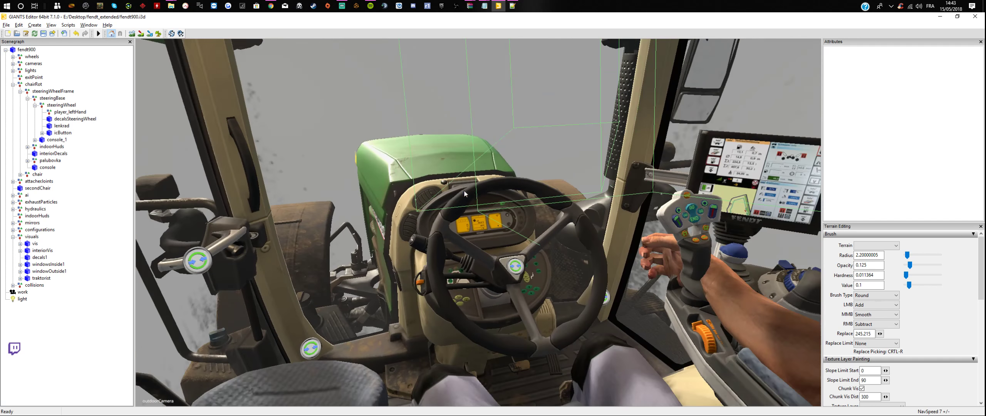
Step: Locate steeringWheel under chairRot, steeringWheelFrame and steeringBase, and paste the cut transform arm group into it
left_click(14, 85)
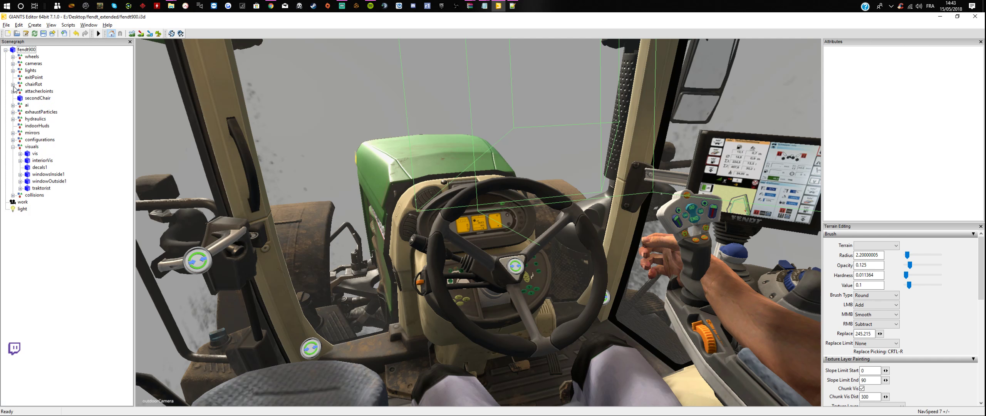
left_click(26, 49)
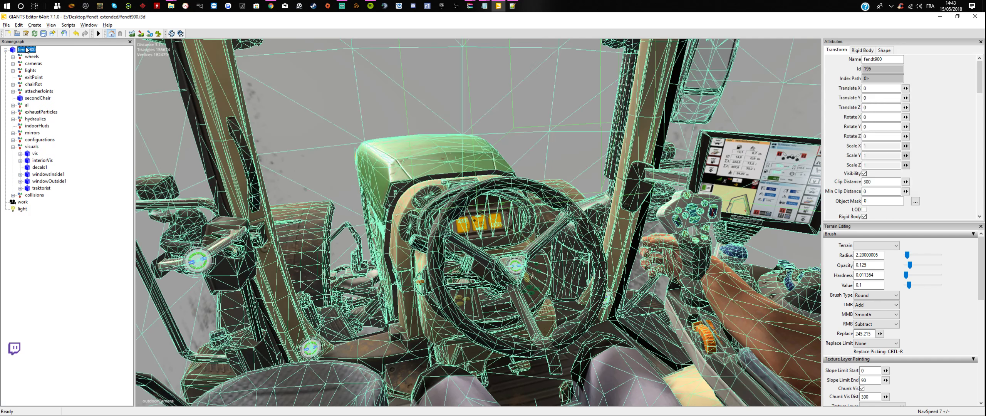
left_click(31, 63)
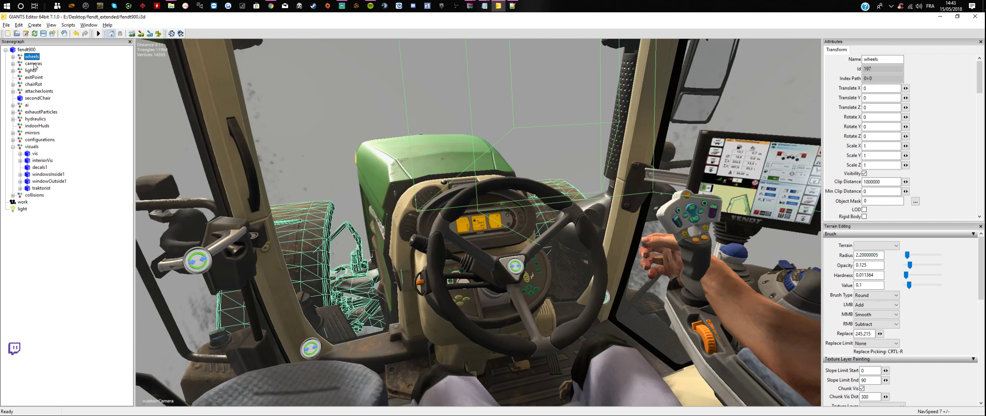
left_click(35, 70)
left_click(37, 77)
left_click(34, 84)
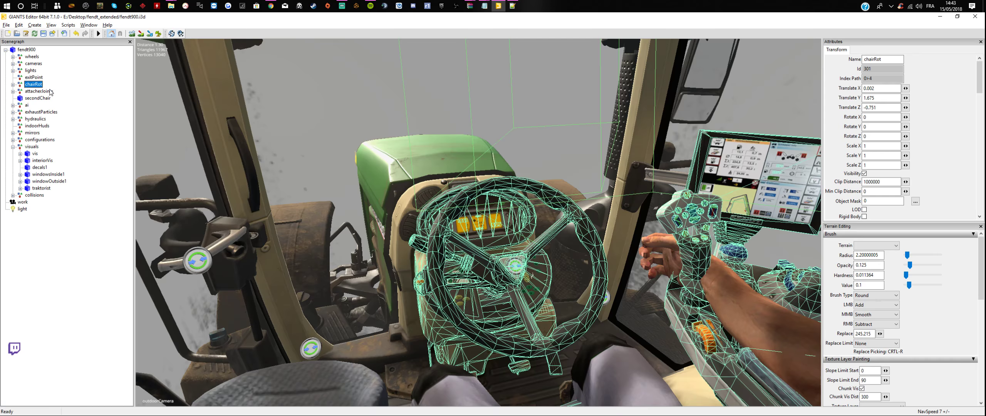
left_click(13, 84)
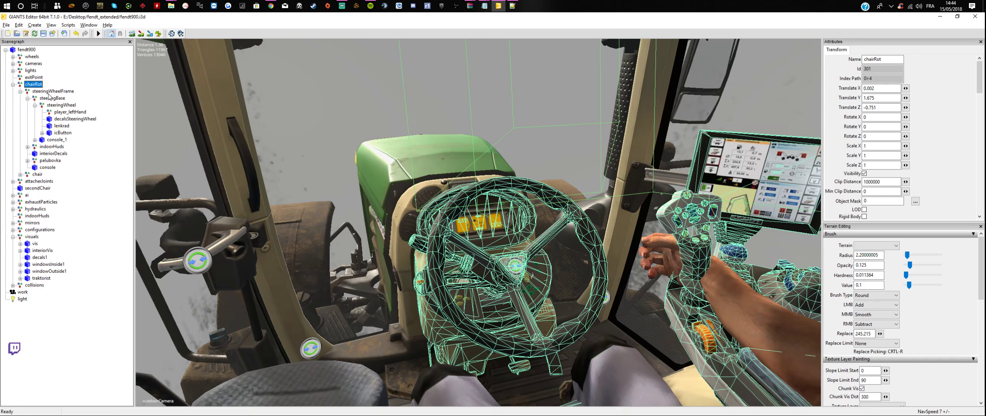
left_click(70, 93)
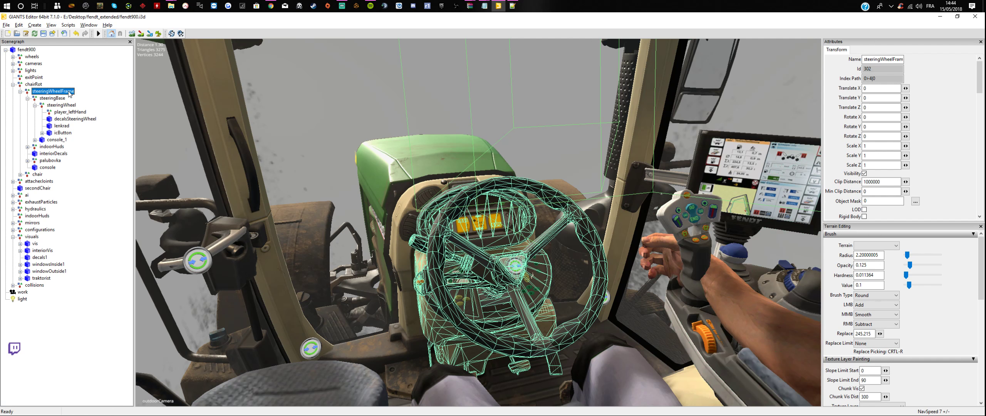
left_click(63, 101)
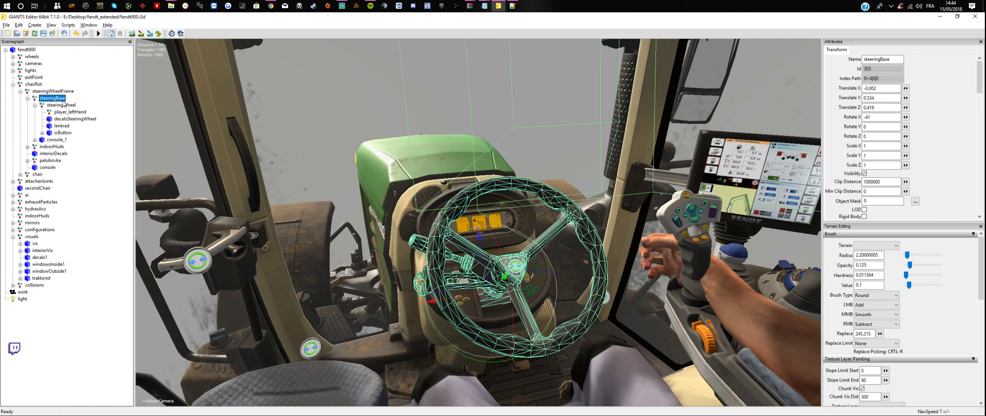
left_click(27, 99)
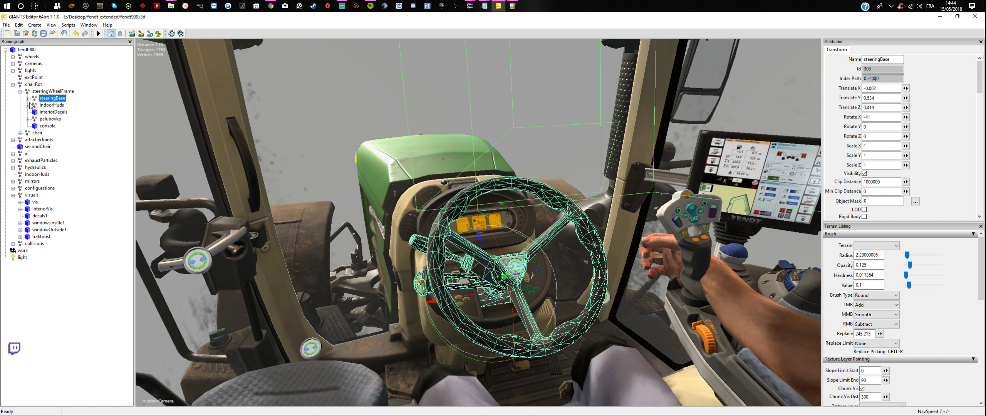
left_click(28, 98)
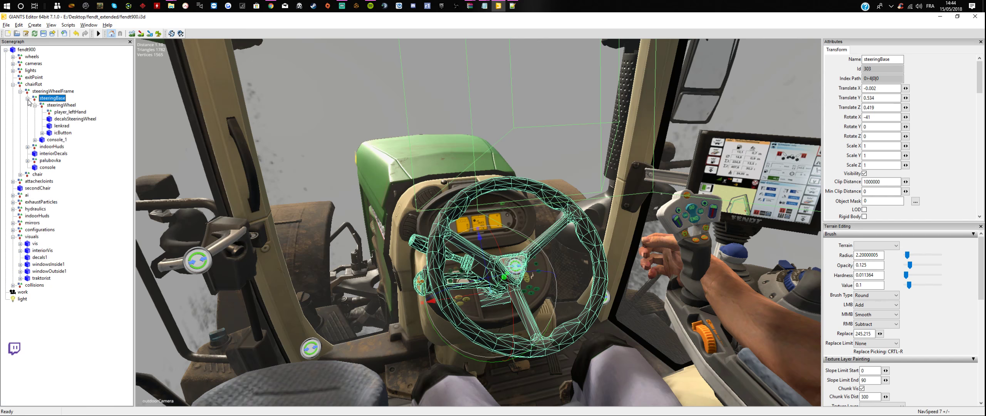
left_click(64, 106)
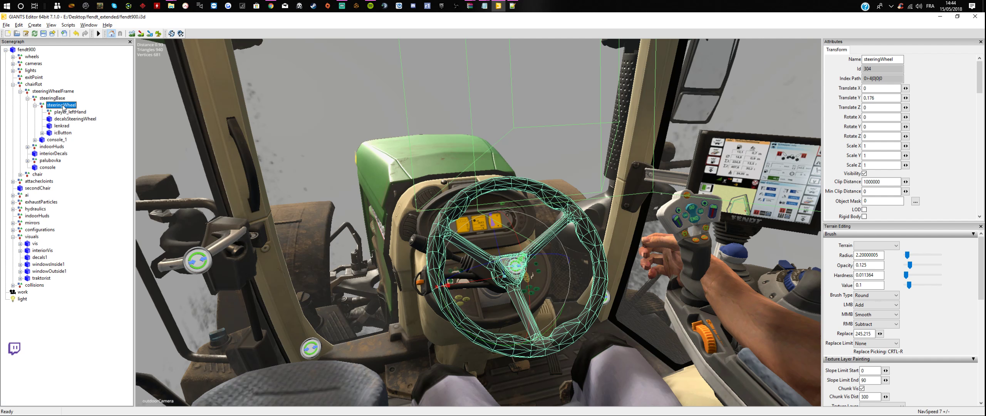
key("ctrl+v")
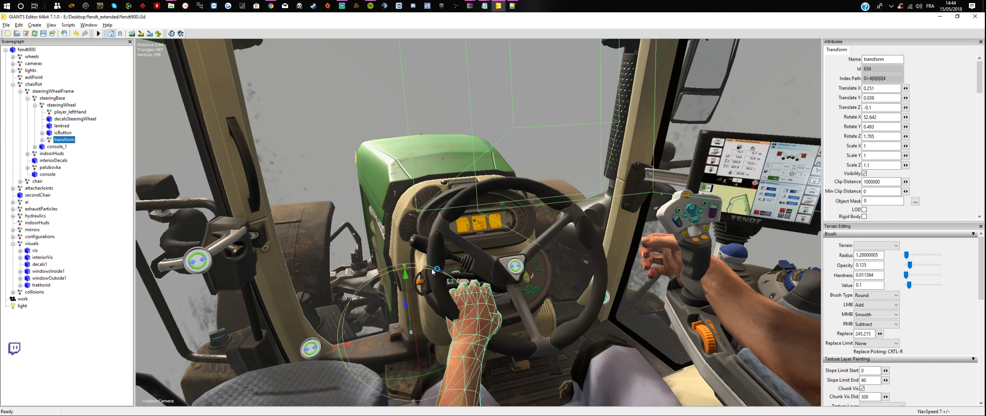
Step: Rotate the arm transform to about 88.659 on X towards the shoulder, and shift the traktorist to about Y 2.447, Z -0.793
left_click_drag(569, 250, 449, 225, "alt")
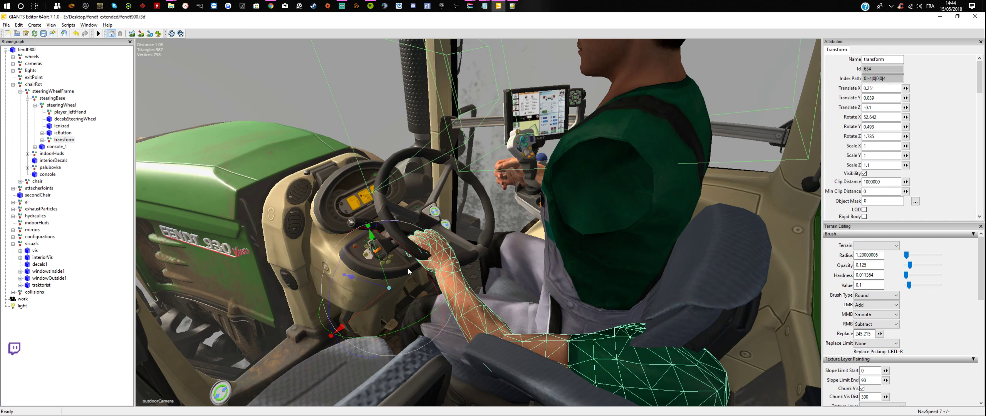
left_click_drag(416, 261, 378, 197)
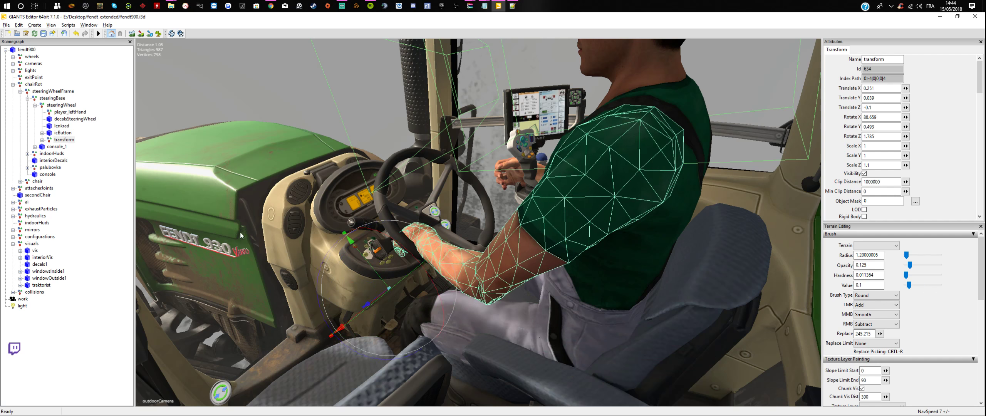
left_click(41, 286)
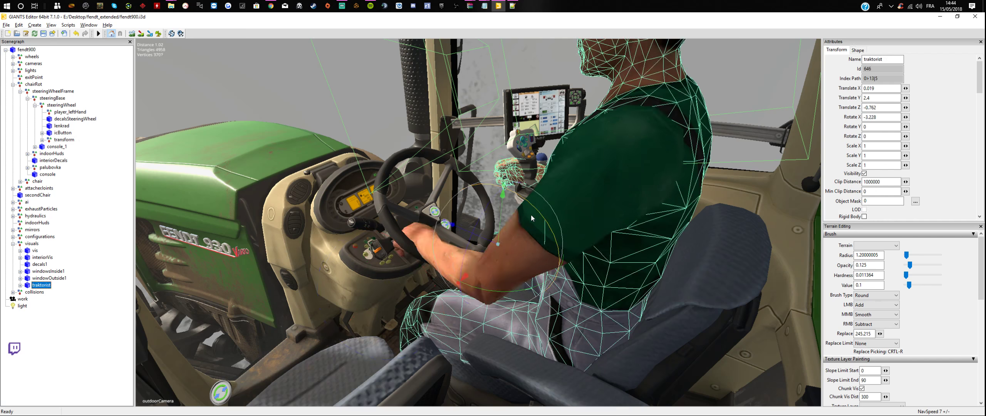
mouse_move(503, 220)
left_mouse_down()
mouse_move(508, 203)
mouse_move(500, 230)
left_mouse_up()
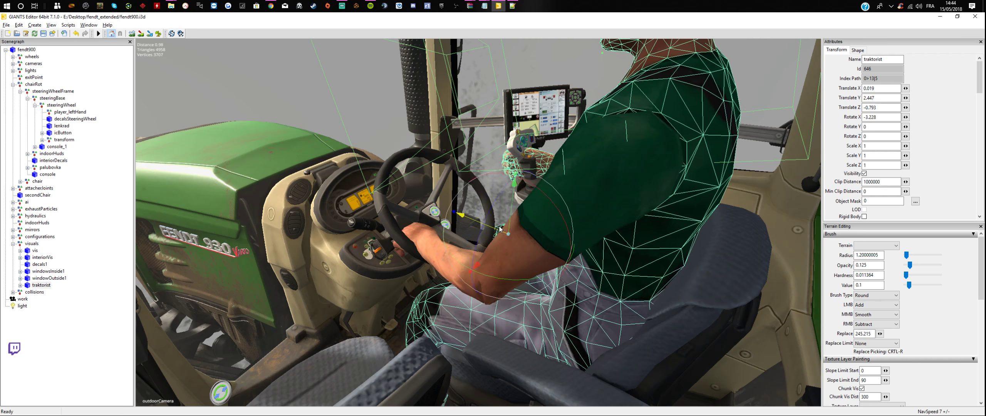
left_click_drag(513, 162, 532, 152, "alt")
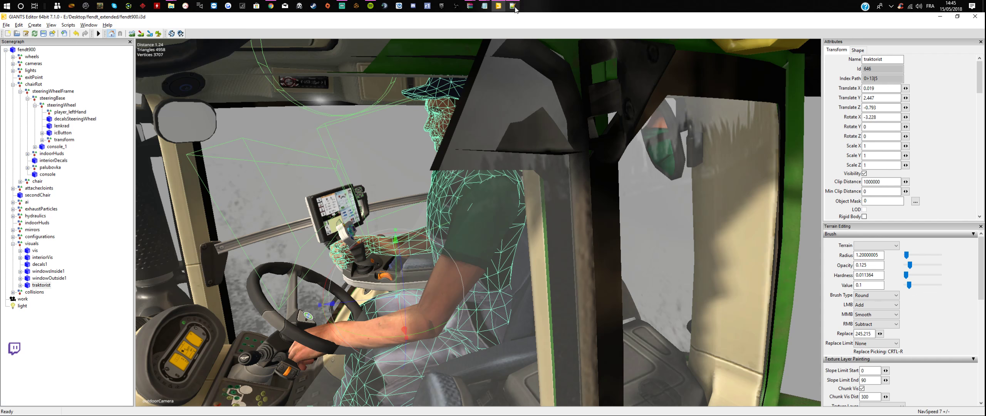
Step: Select the traktorist's full index path in its attributes and return to fendt900.xml in Notepad++
mouse_move(499, 5)
left_click(89, 25)
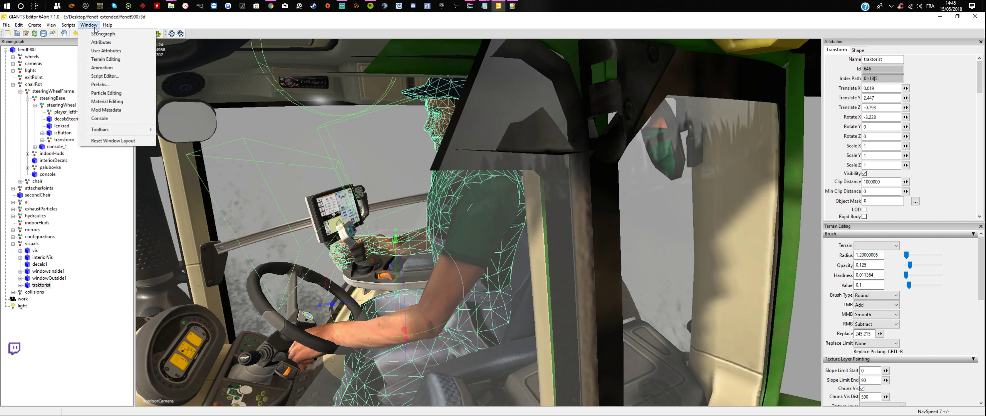
left_click(108, 43)
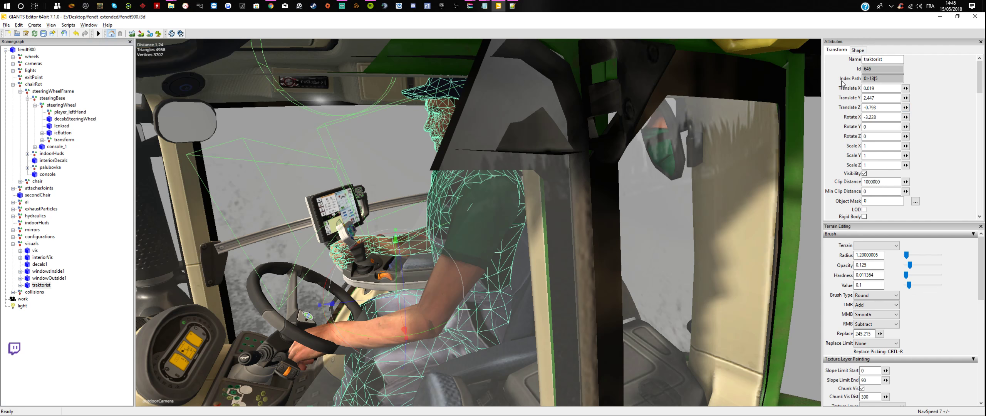
double_click(874, 78)
left_click_drag(874, 78, 860, 79)
left_click(513, 6)
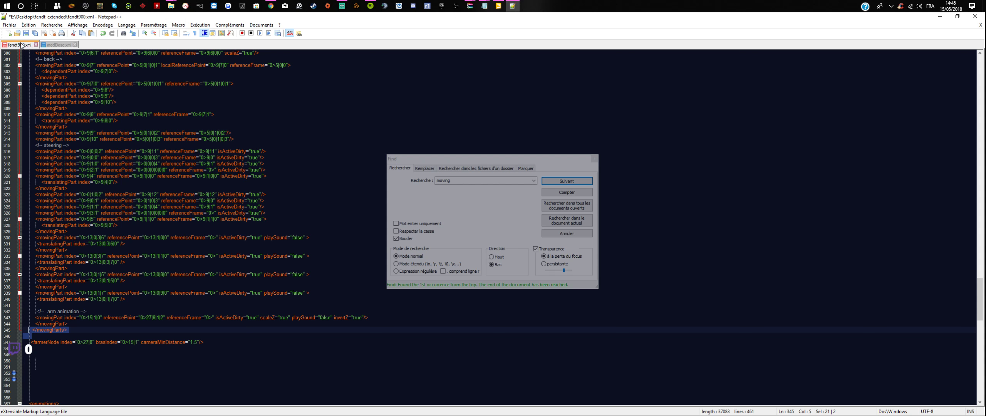
Step: In GIANTS Editor, expand the transform group under steeringWheel and copy the index path of its movingPart child
scroll(493, 228, "down", 1)
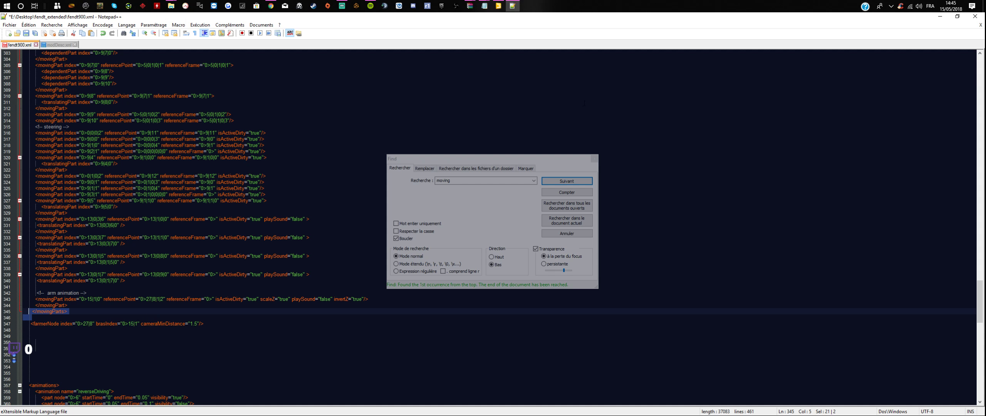
left_click_drag(560, 161, 638, 133)
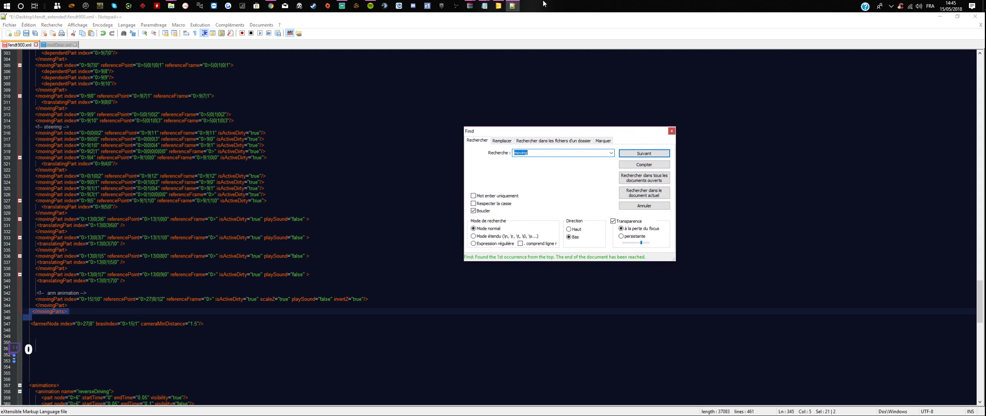
left_click(498, 6)
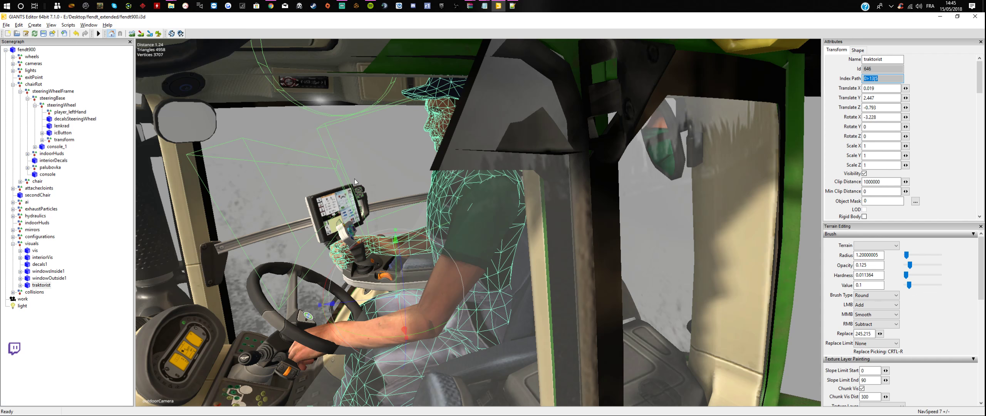
left_click_drag(188, 161, 264, 182, "alt")
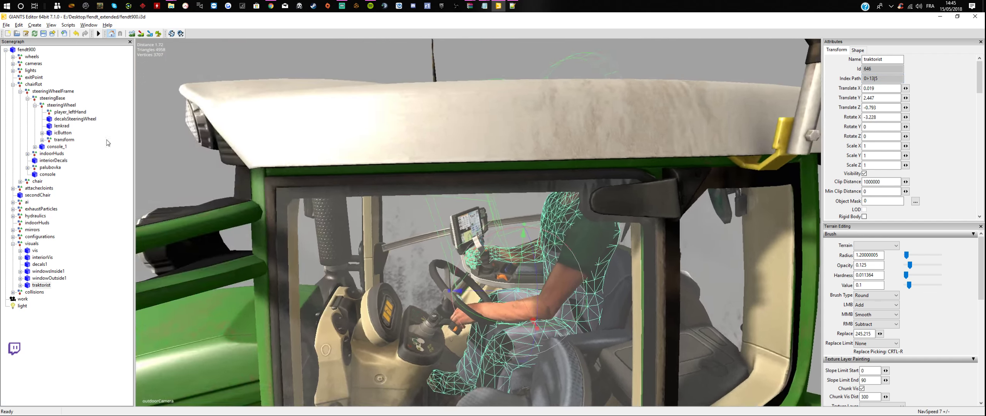
left_click(63, 140)
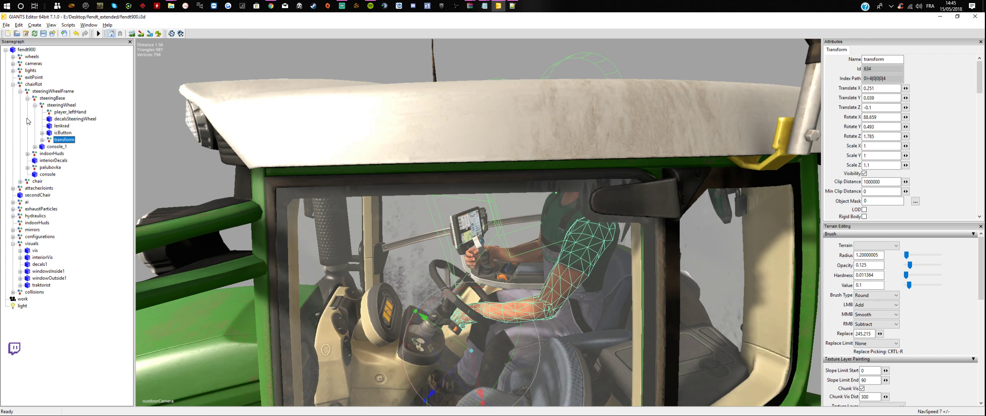
left_click(42, 139)
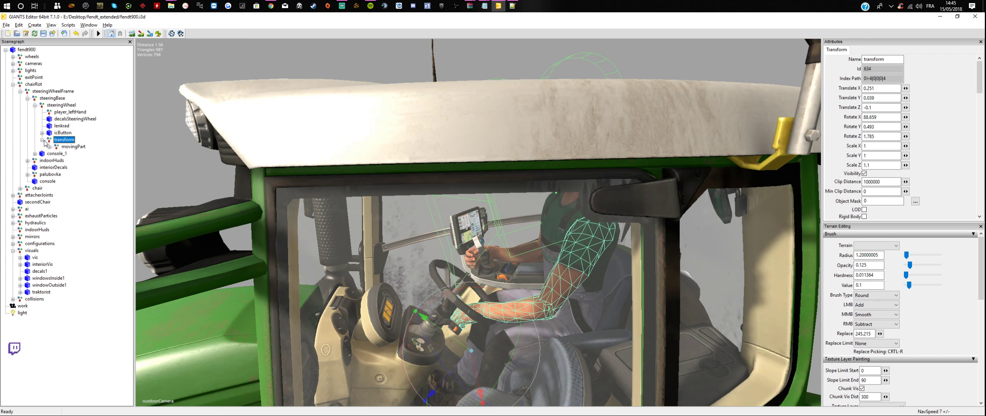
left_click(79, 147)
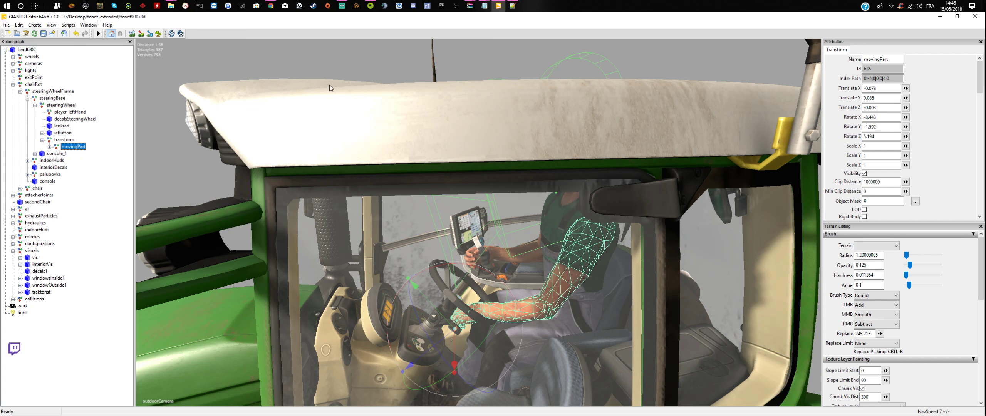
left_click_drag(900, 78, 860, 80)
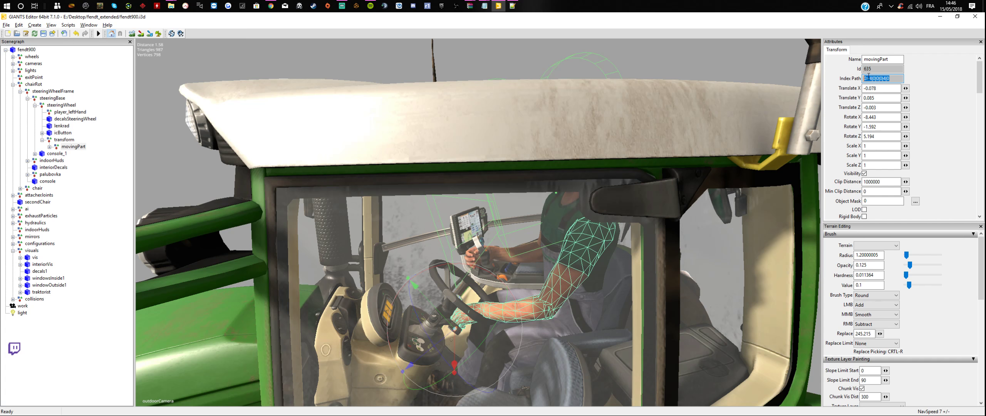
right_click(861, 79)
left_click(877, 99)
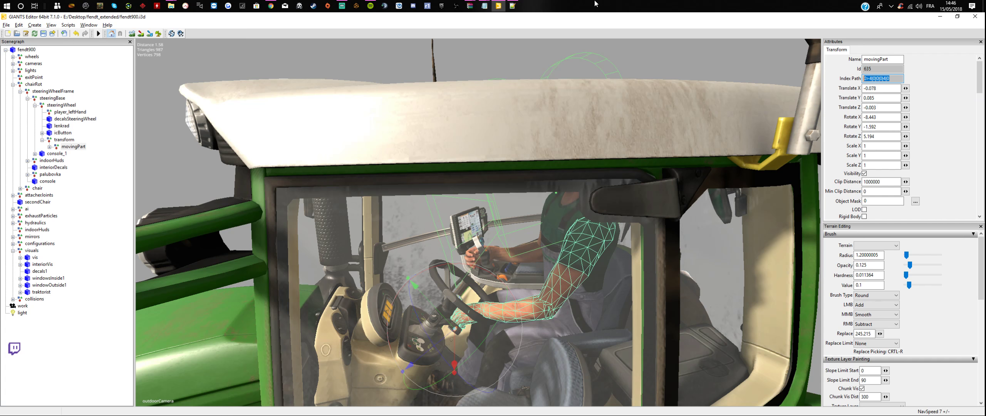
Step: In fendt900.xml in Notepad++, replace the arm animation movingPart's index with the copied path 0>4|0|0|0|4|0
left_click(514, 6)
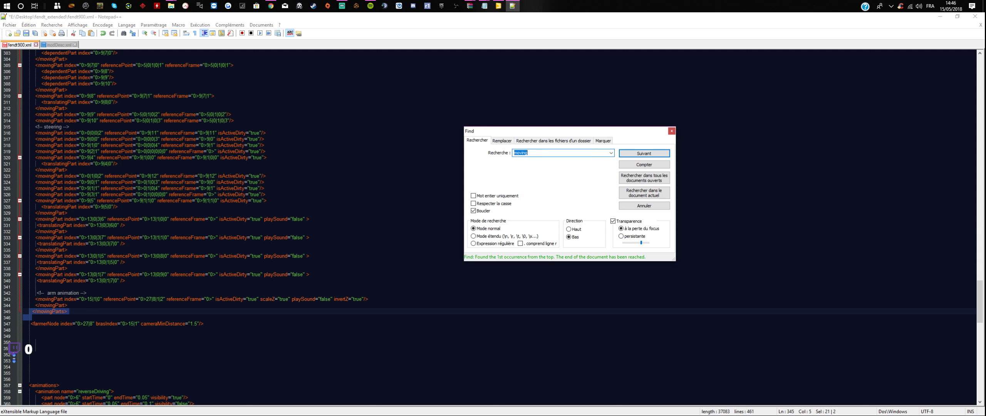
left_click_drag(101, 299, 87, 299)
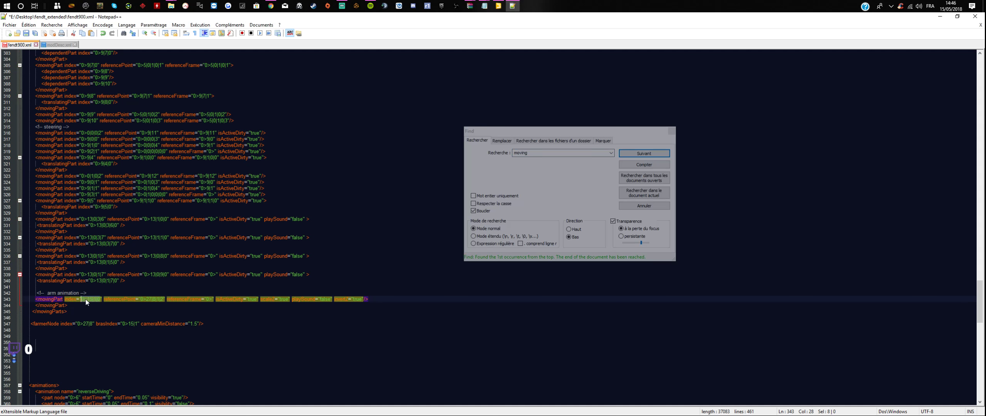
right_click(85, 302)
left_click(104, 180)
Step: In GIANTS Editor, expand traktorist and its L1 group, and copy the index path of referencePoint
left_click(499, 6)
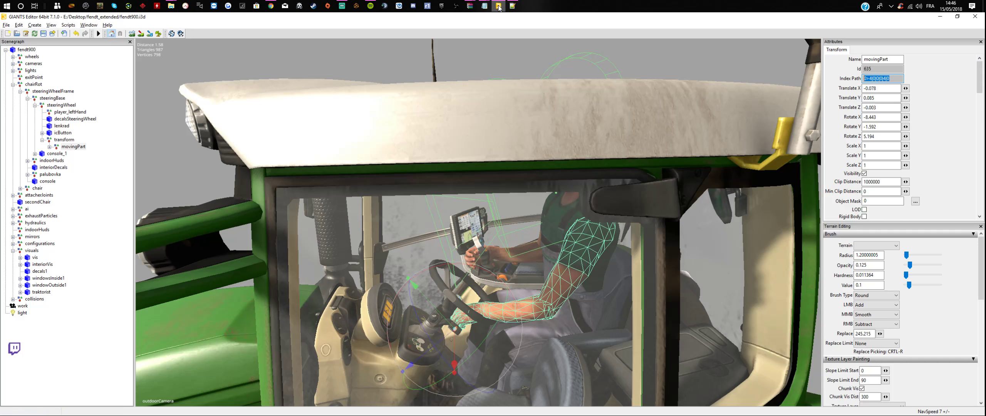
left_click(41, 292)
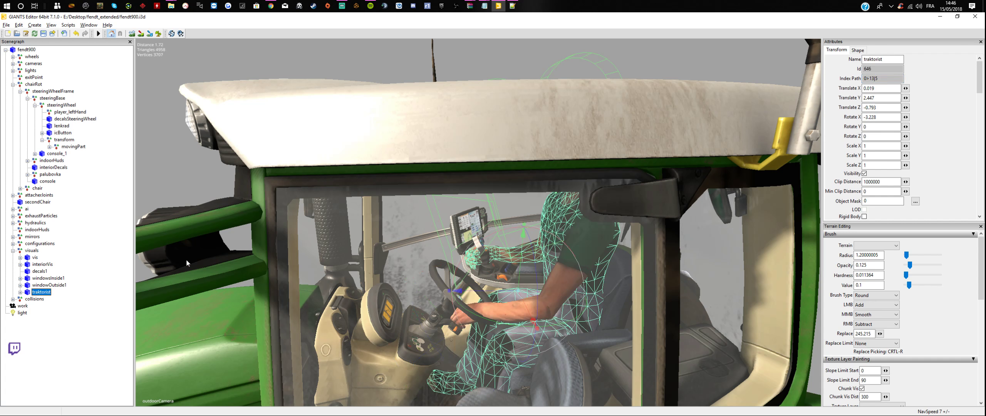
left_click(20, 292)
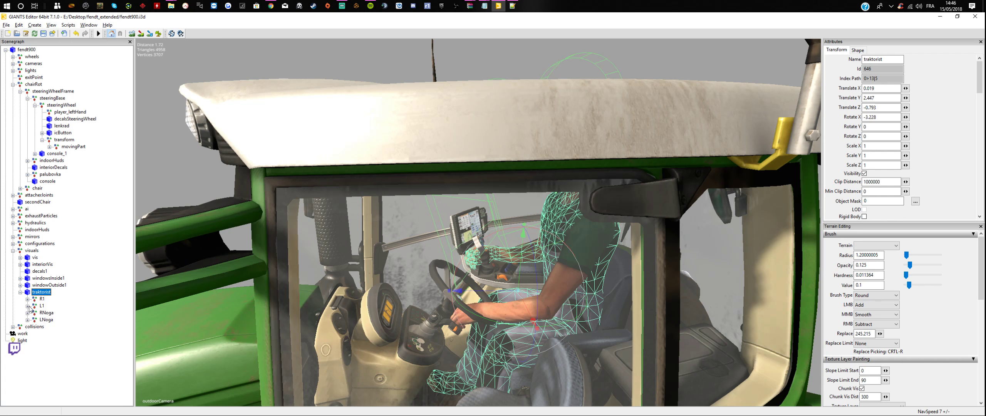
left_click(28, 306)
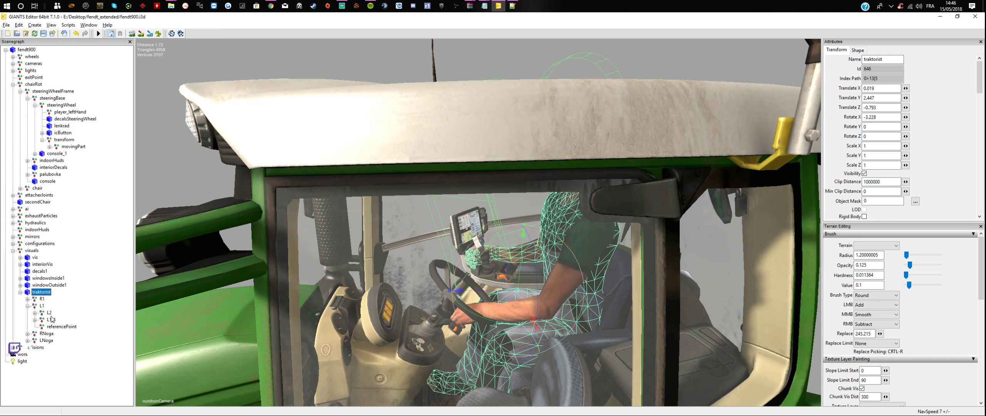
left_click(59, 326)
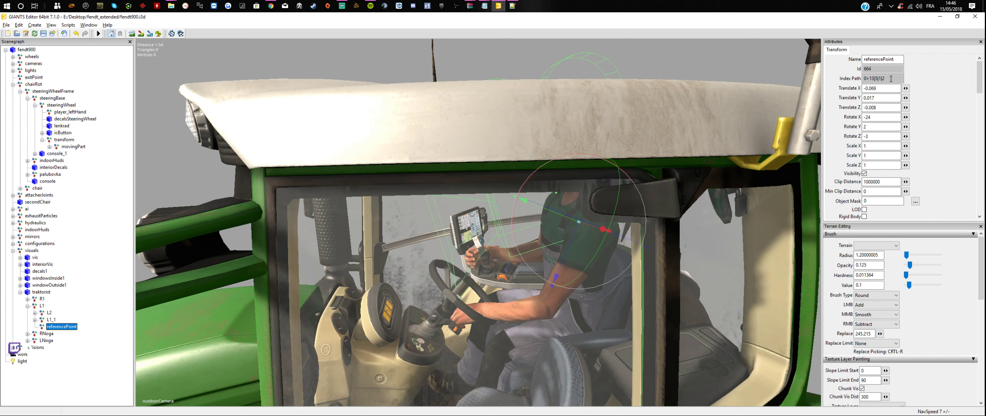
left_click_drag(886, 79, 865, 79)
right_click(865, 79)
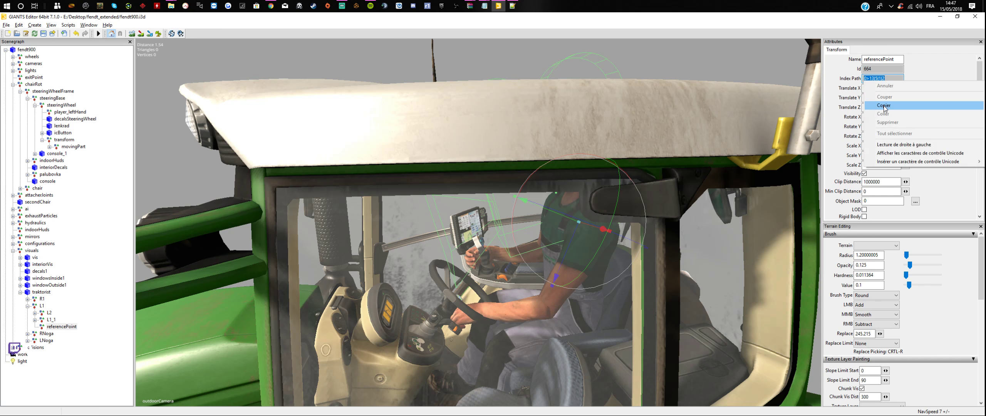
left_click(883, 107)
Step: In Notepad++, replace the arm animation line's referencePoint value with the copied path 0>13|5|1|2
left_click(513, 6)
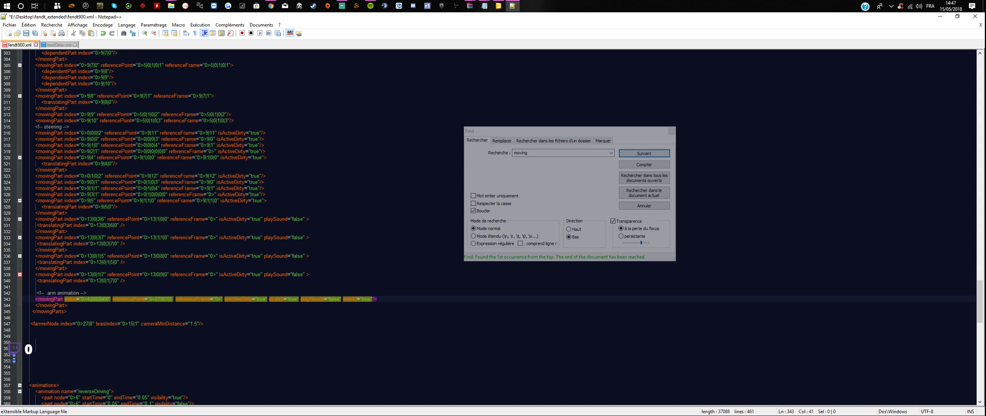
left_click_drag(173, 300, 151, 300)
right_click(153, 299)
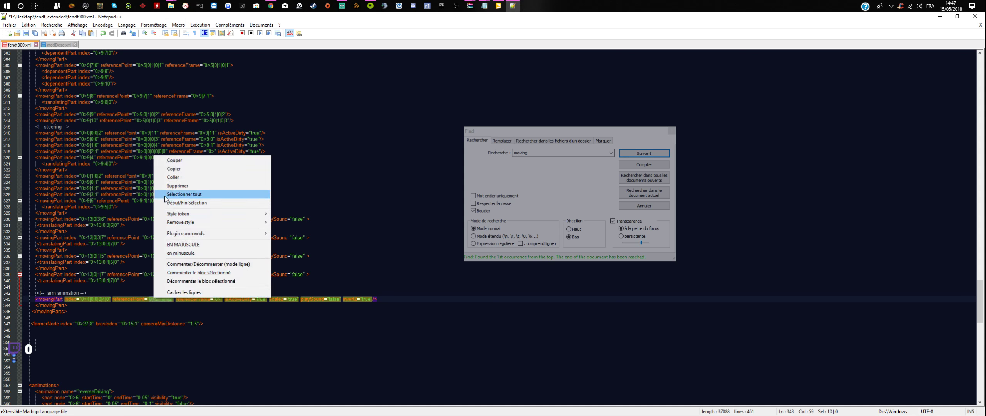
left_click(174, 178)
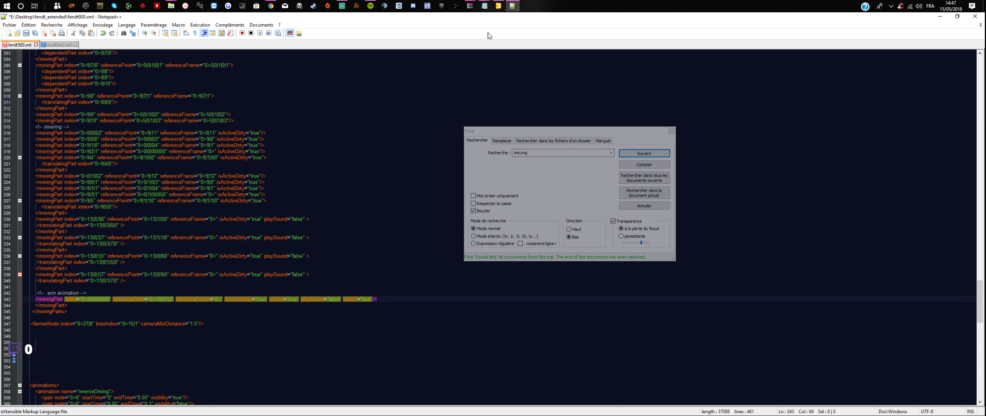
Step: In GIANTS Editor, copy the index path of the transform arm group under steeringWheel
left_click(498, 5)
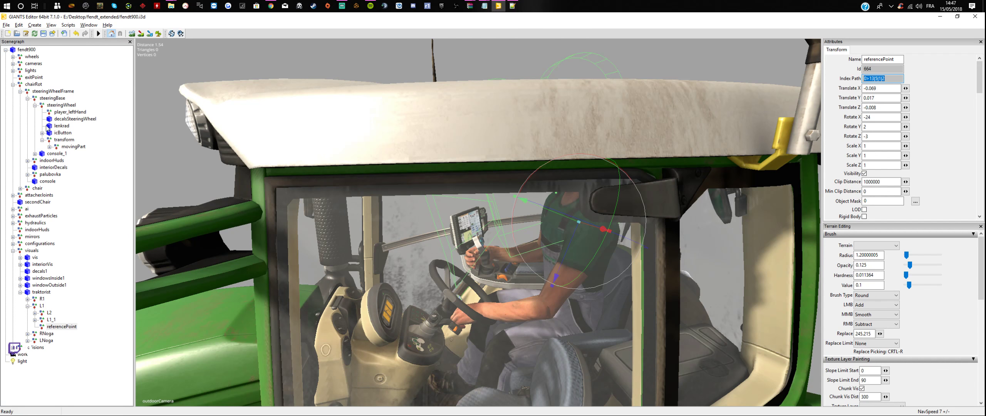
left_click(64, 140)
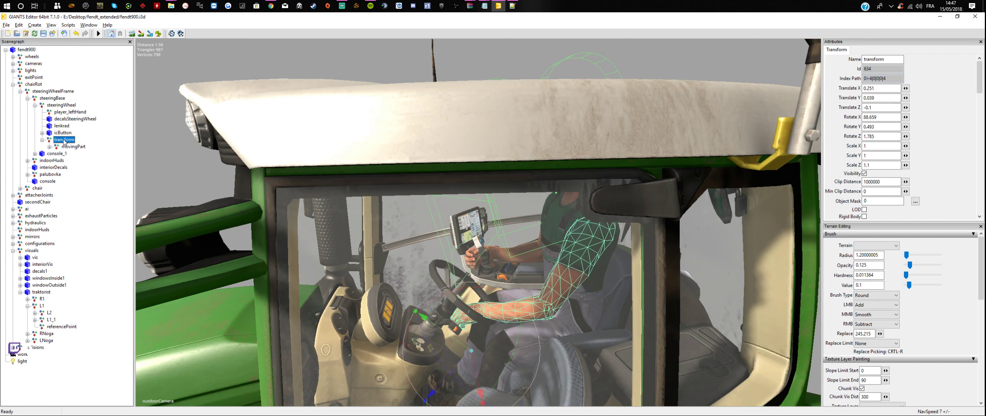
double_click(876, 79)
right_click(876, 78)
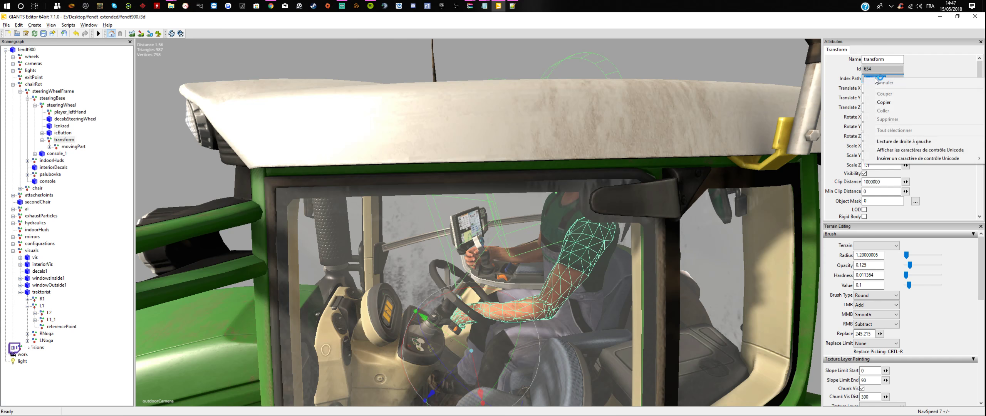
left_click(886, 104)
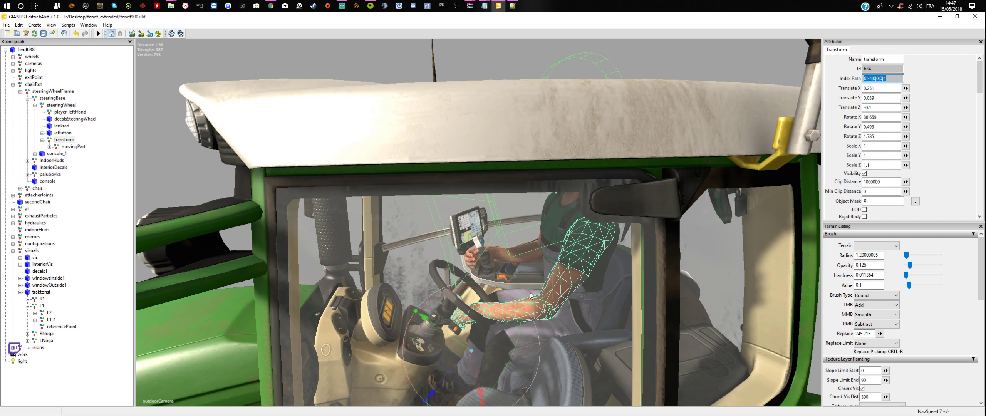
Step: In Notepad++, replace the farmerNode line's brasIndex with the copied path 0>4|0|0|0|4
left_click(512, 5)
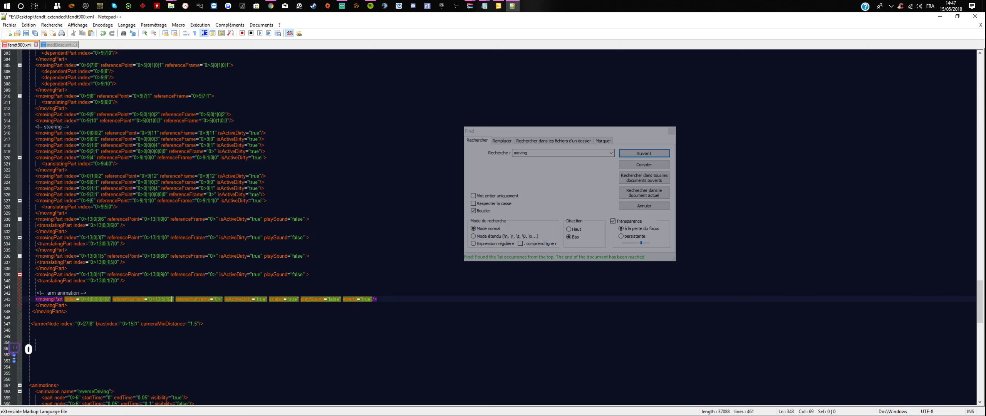
left_click_drag(139, 323, 125, 324)
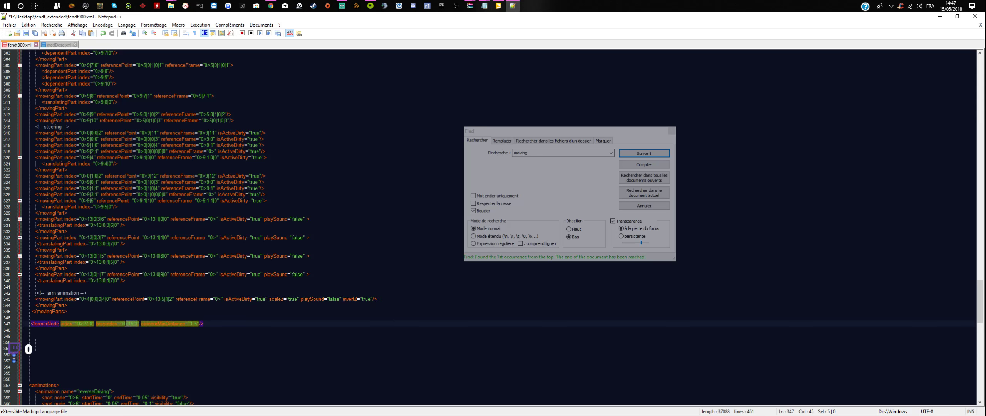
right_click(126, 324)
left_click(146, 202)
Step: In GIANTS Editor, copy the index path of the traktorist shape under visuals
left_click(498, 5)
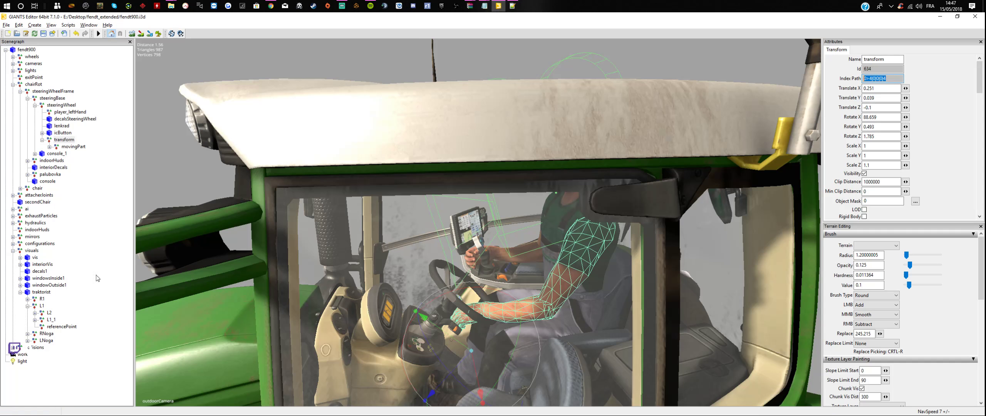
left_click(43, 292)
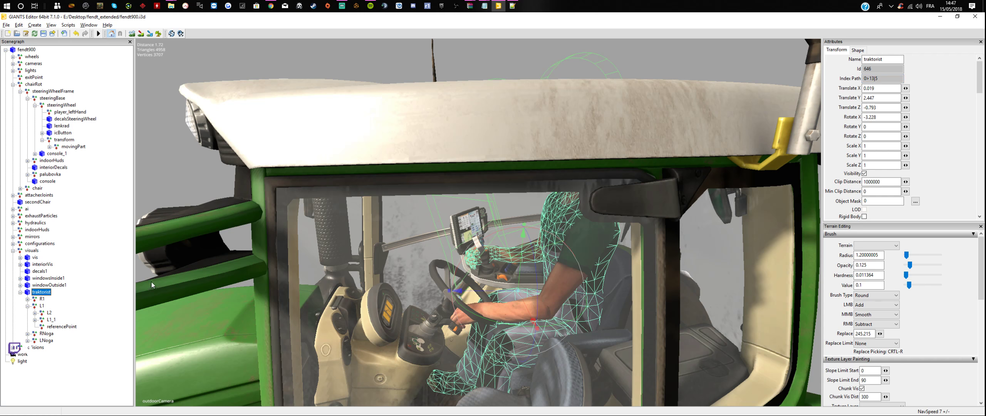
left_click_drag(879, 79, 864, 79)
right_click(867, 78)
left_click(882, 103)
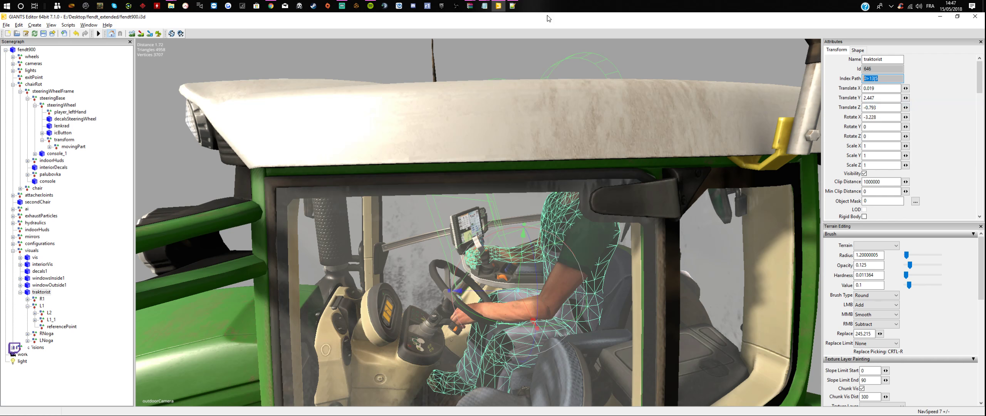
Step: In Notepad++, replace the farmerNode line's index with the copied path 0>13|5 and remove the surplus character
left_click(512, 6)
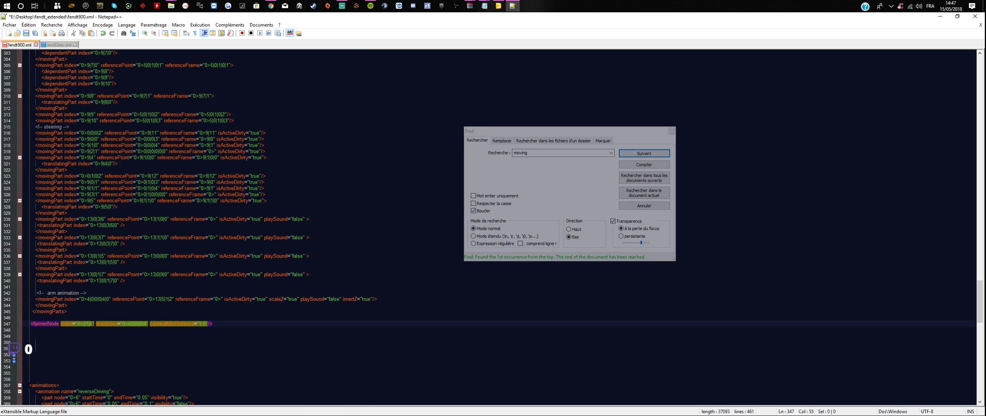
left_click_drag(94, 324, 79, 324)
right_click(83, 321)
left_click(108, 201)
key("BackSpace")
Step: Search fendt900.xml for "character", highlight the arm animation and farmerNode lines, and enter "character node" as the search term
left_click_drag(512, 131, 542, 95)
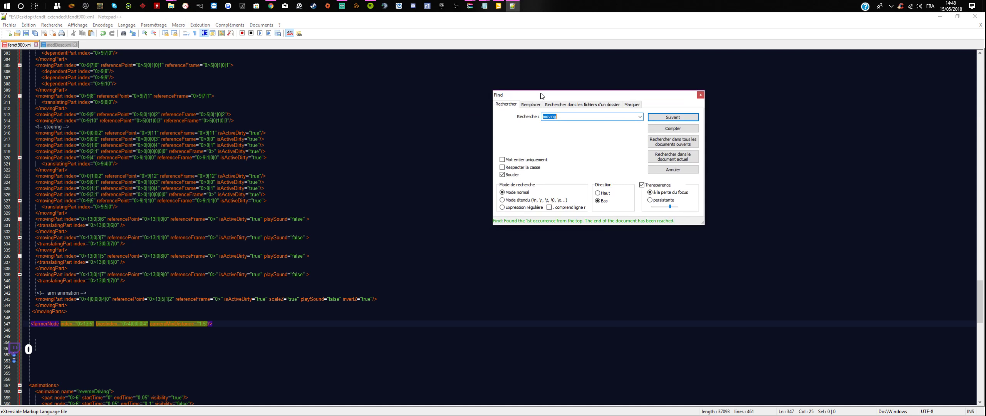
scroll(493, 228, "up", 4)
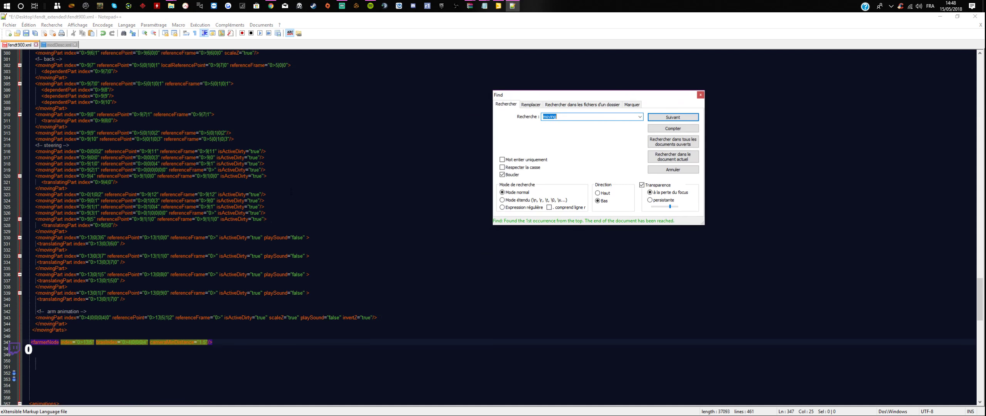
left_click(47, 25)
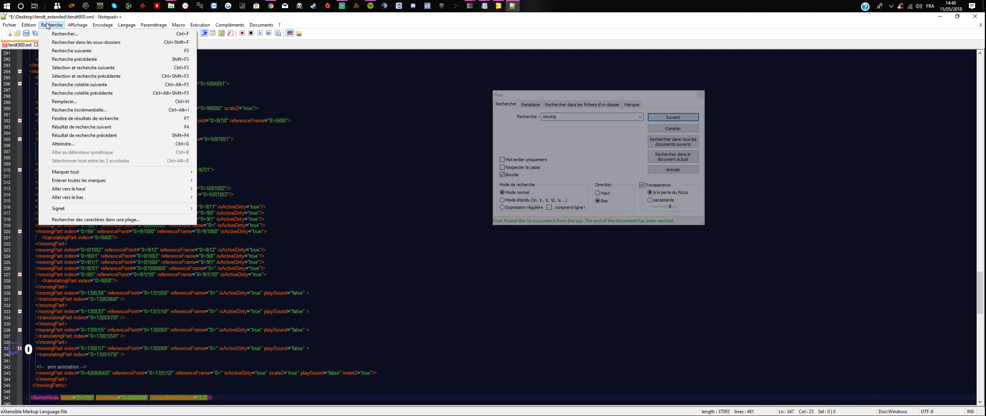
left_click(65, 33)
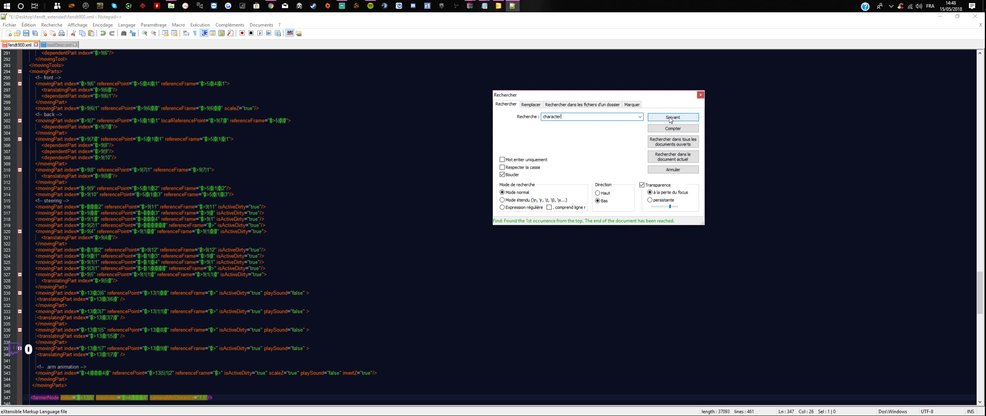
scroll(247, 227, "down", 4)
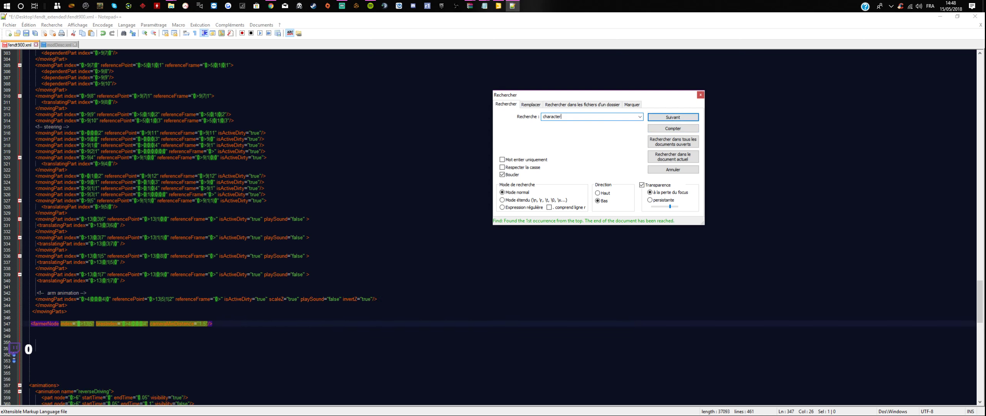
left_click_drag(23, 293, 214, 324)
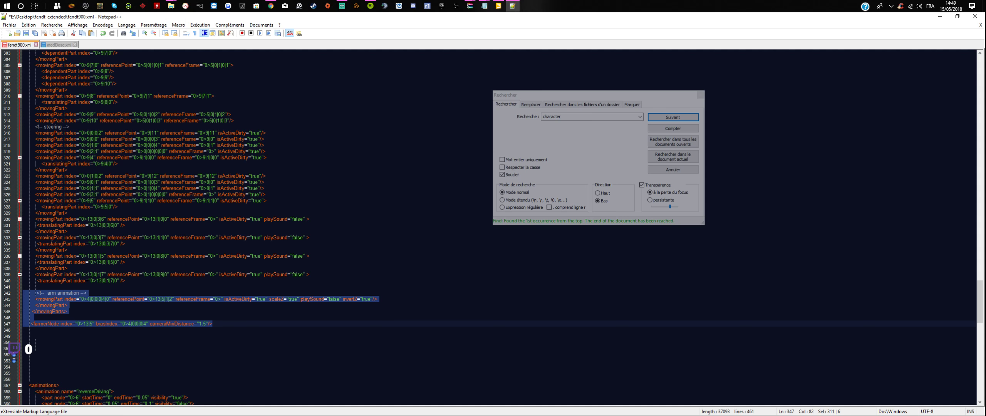
left_click(567, 116)
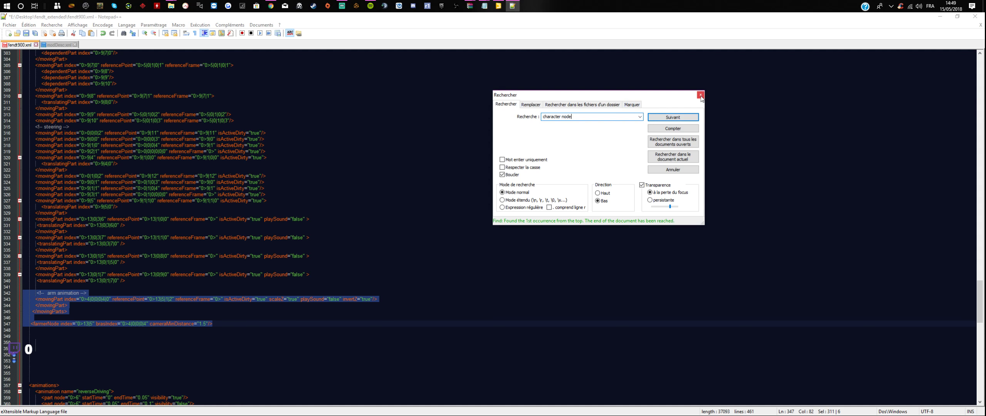
Step: Save fendt900.xml and switch to GIANTS Editor
left_click(26, 33)
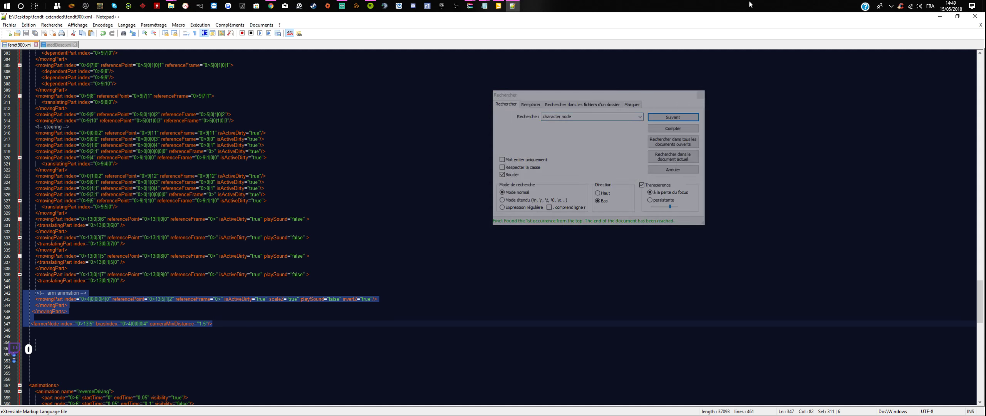
left_click(982, 19)
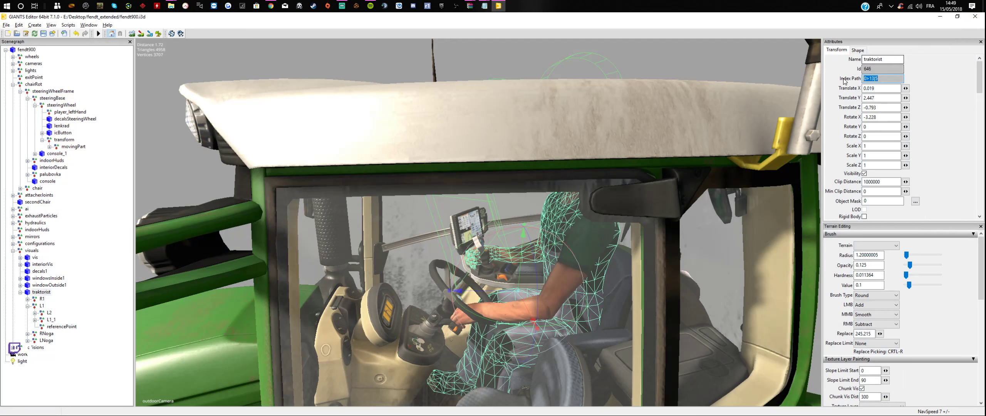
Step: Examine the tractor and its seated farmer from the side and from behind
left_click(934, 18)
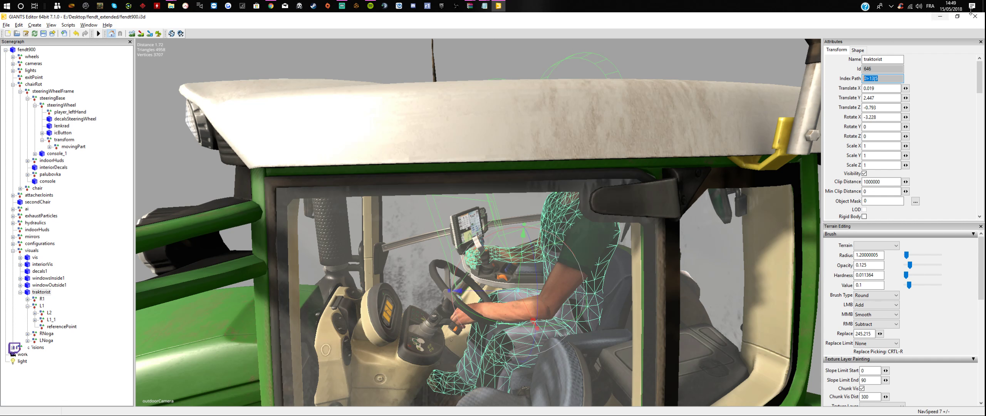
scroll(487, 162, "down", 3)
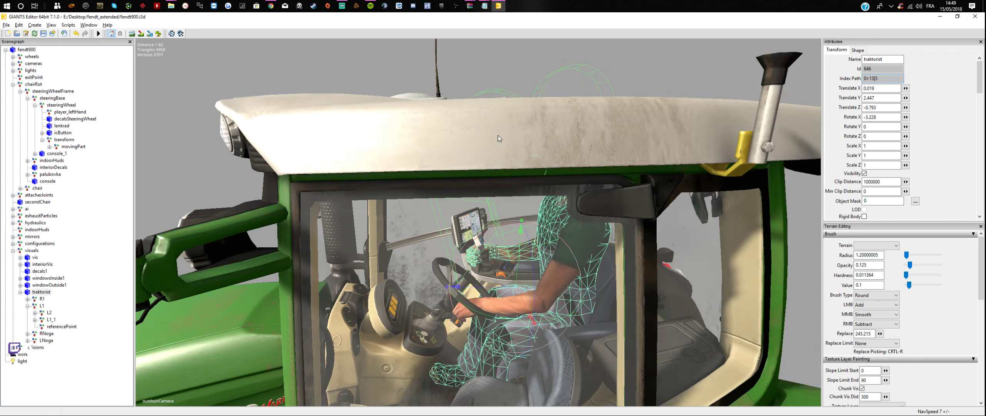
middle_click_drag(487, 162, 491, 207)
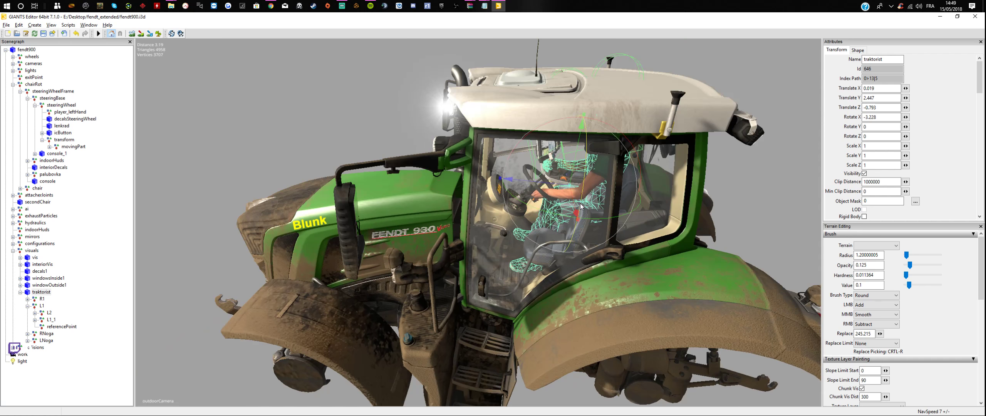
middle_click_drag(712, 181, 484, 109)
scroll(465, 143, "down", 3)
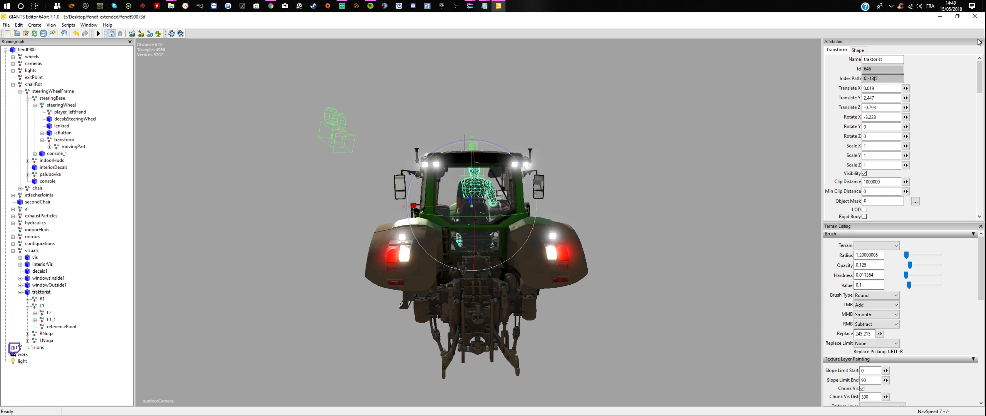
Step: Switch to File Explorer and lay out the fendt_extended and dossier main folders side by side to review their contents
left_click(975, 17)
left_click(500, 215)
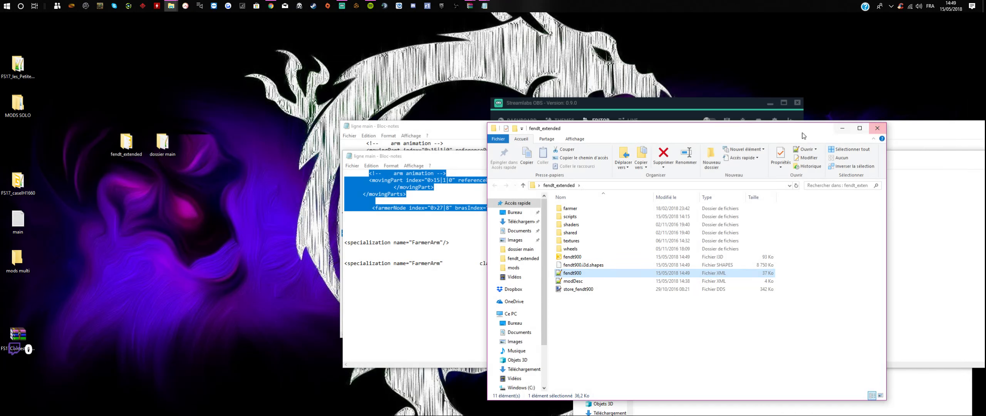
left_click_drag(801, 131, 411, 128)
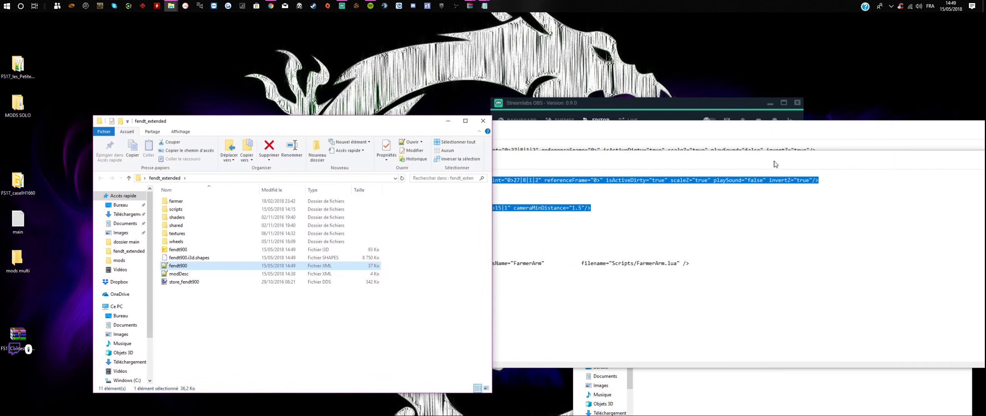
left_click_drag(774, 161, 581, 180)
left_click(863, 175)
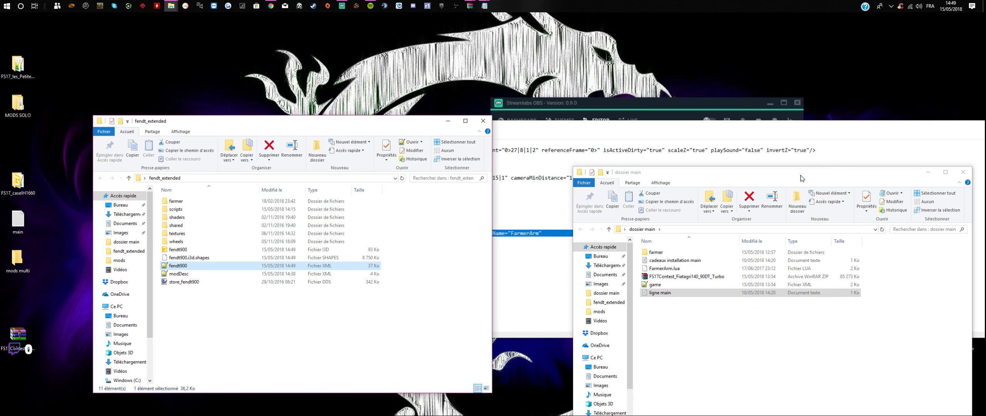
left_click_drag(804, 179, 795, 139)
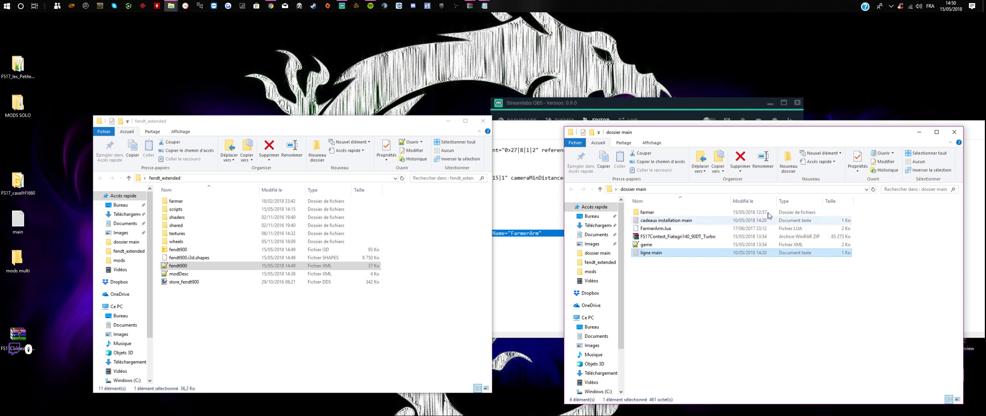
Step: Put dossier main away and compress the whole contents of the fendt_extended folder into a ZIP archive named fendt_extended
left_click(920, 133)
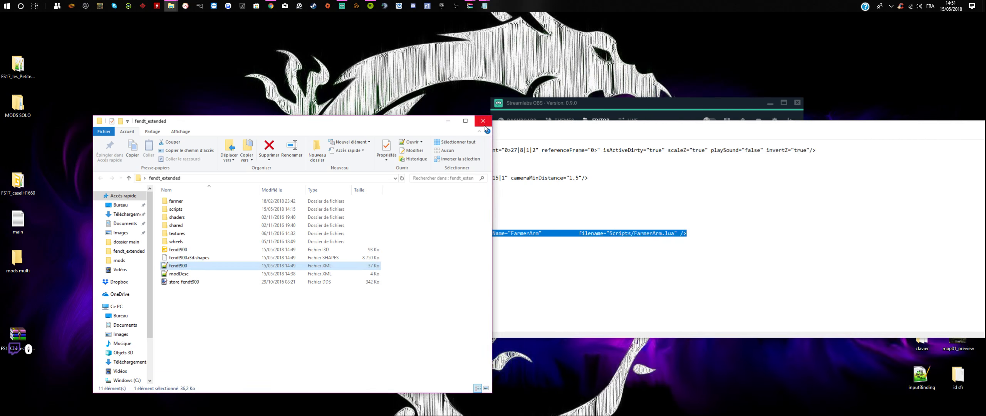
left_click_drag(395, 120, 381, 178)
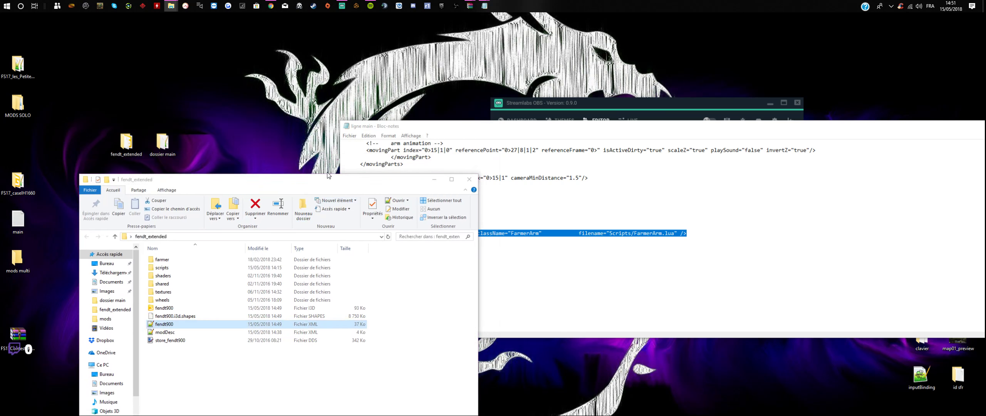
left_click_drag(311, 184, 446, 96)
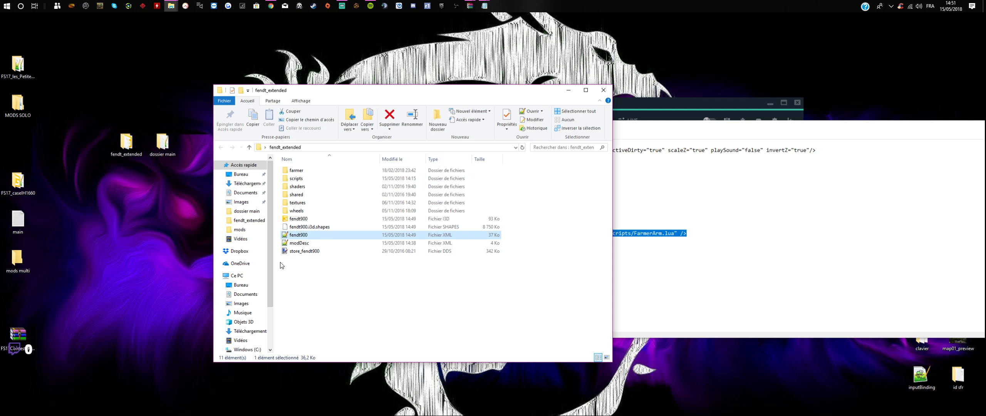
left_click_drag(280, 268, 363, 167)
right_click(340, 222)
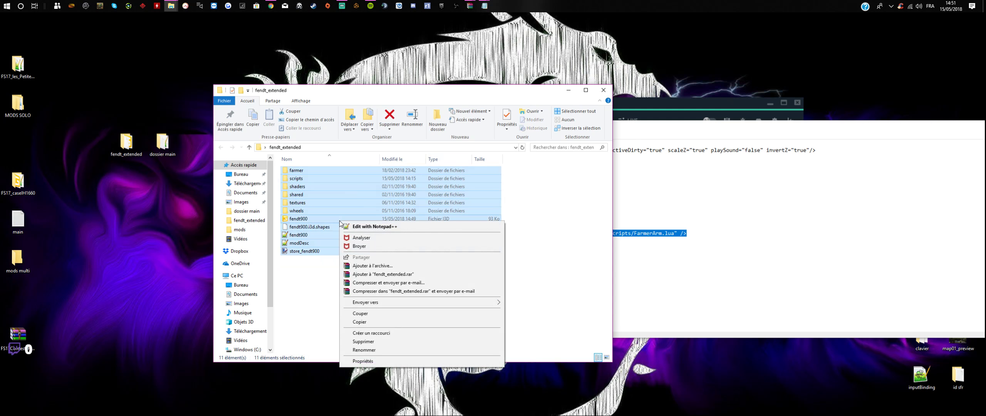
left_click(378, 266)
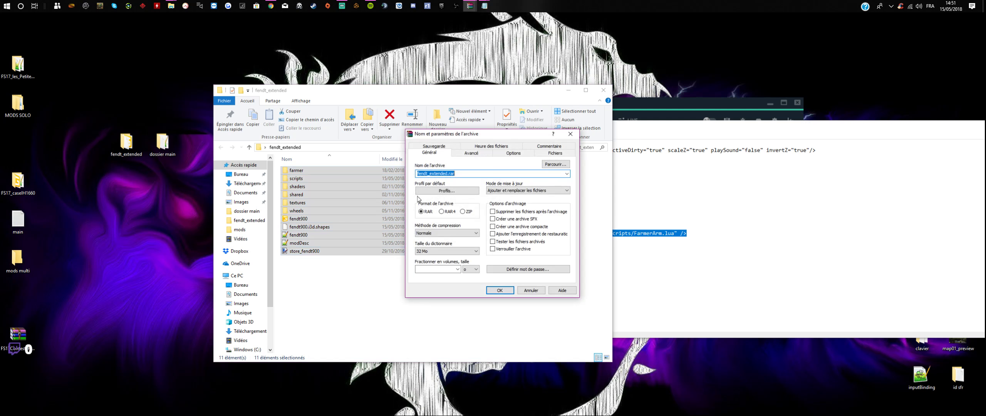
left_click(501, 291)
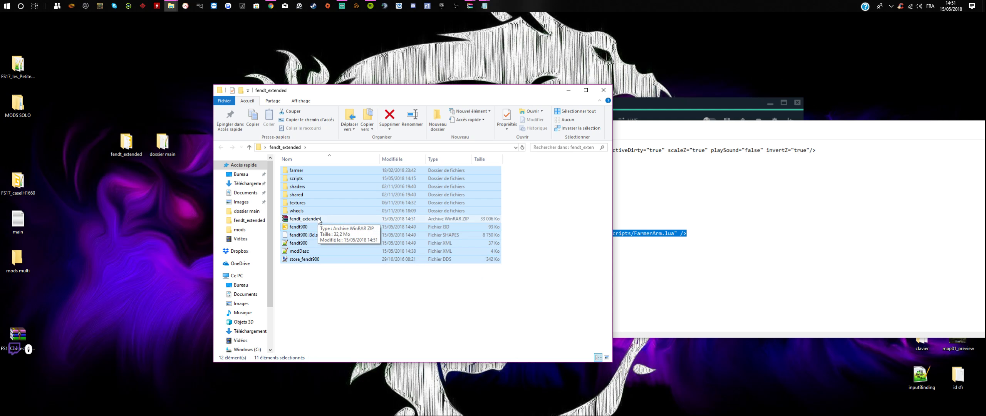
Step: Switch to Farming Simulator 17 and set up a new career in save slot 4 on Goldcrest Valley with the male character
left_click(100, 6)
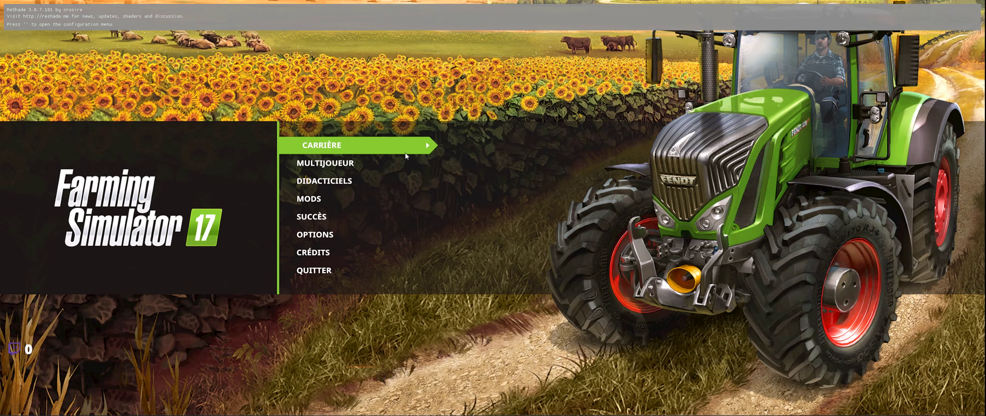
left_click(378, 151)
scroll(643, 189, "down", 2)
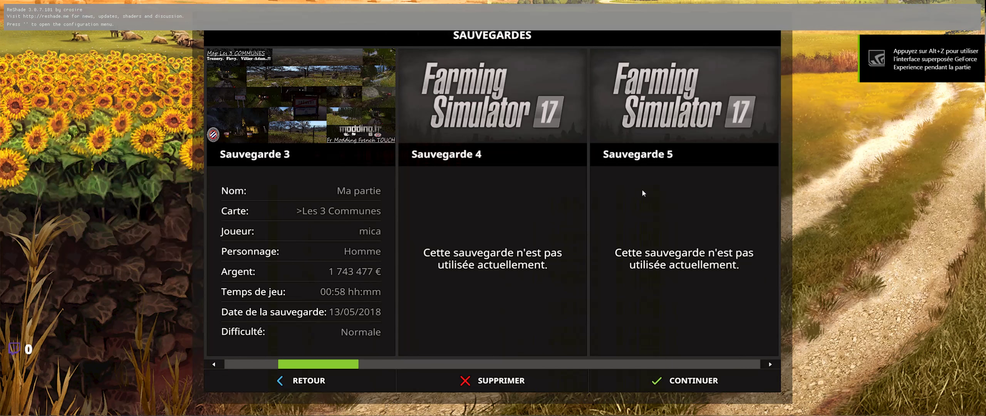
left_click(472, 195)
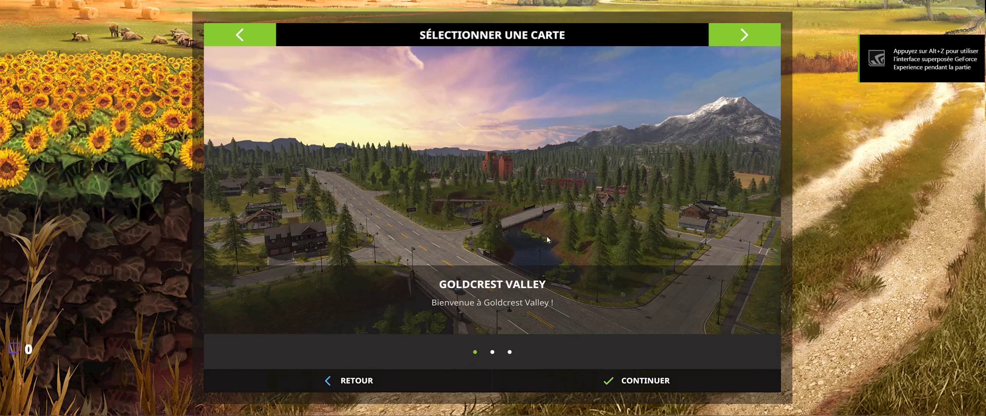
left_click(611, 374)
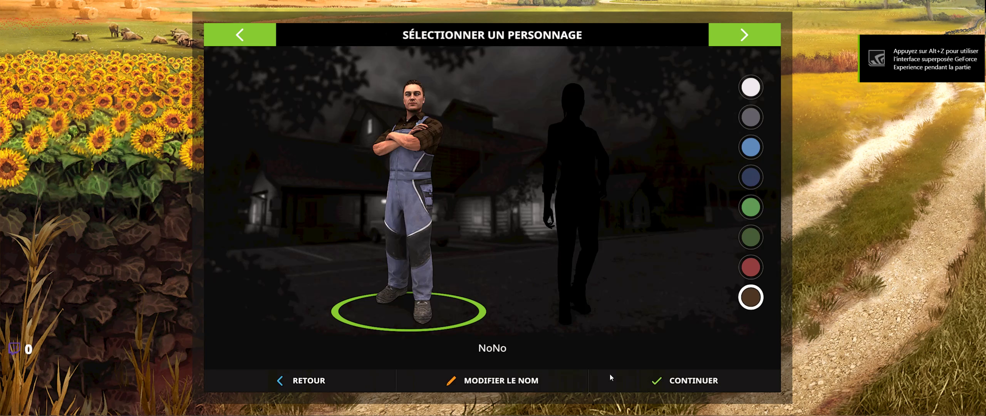
left_click(649, 381)
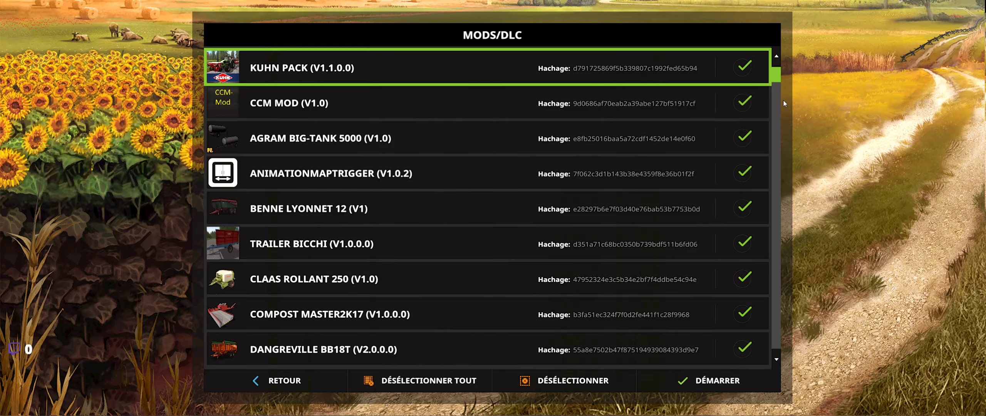
Step: Deselect the FarmingTablet (V2.3.2.0) and FT-App: MP-Management (V0.1.3) mods for the new career
left_click_drag(778, 83, 769, 150)
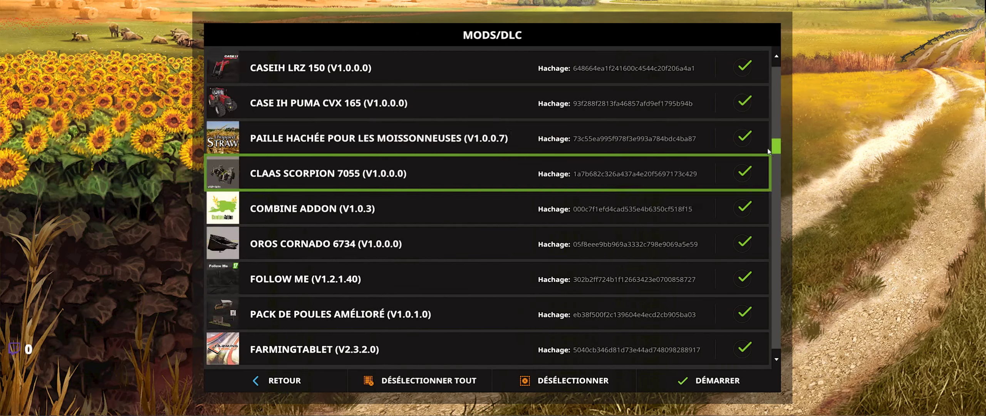
scroll(766, 151, "down", 2)
left_click(744, 279)
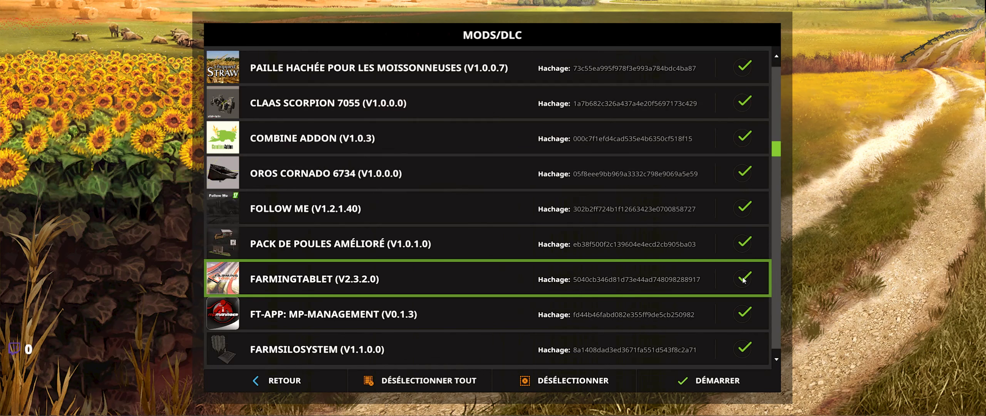
left_click(748, 307)
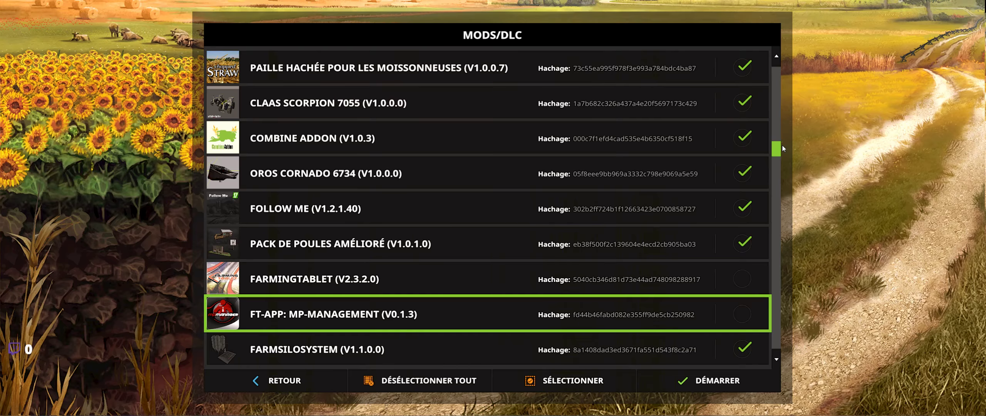
Step: Deselect the Seasons Geo: Centre-Nord de l'Italie (V1.1.0.0) mod for the new career
left_click_drag(777, 152, 779, 169)
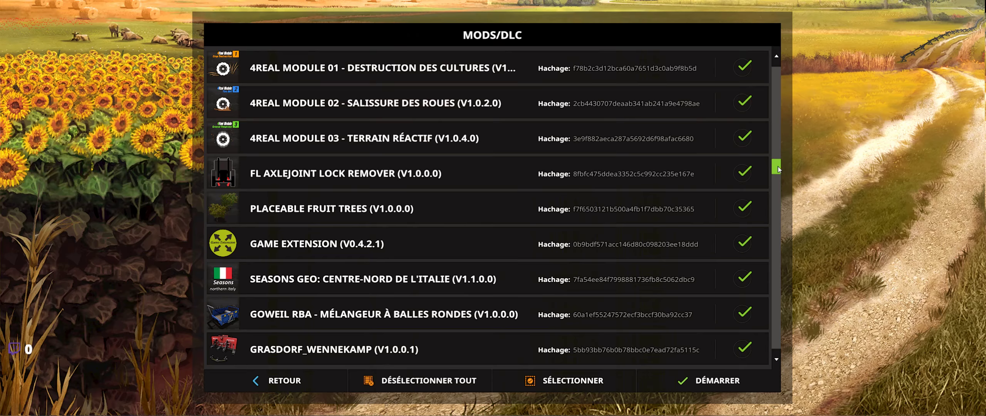
left_click(751, 282)
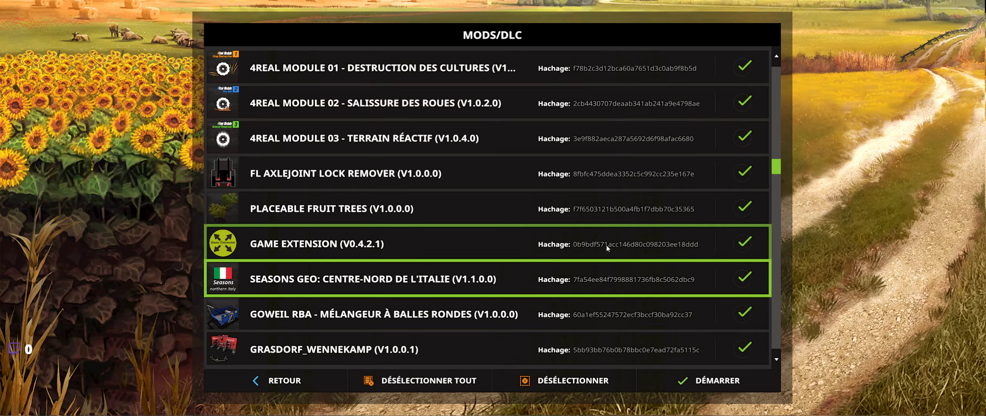
left_click(749, 281)
scroll(655, 272, "down", 3)
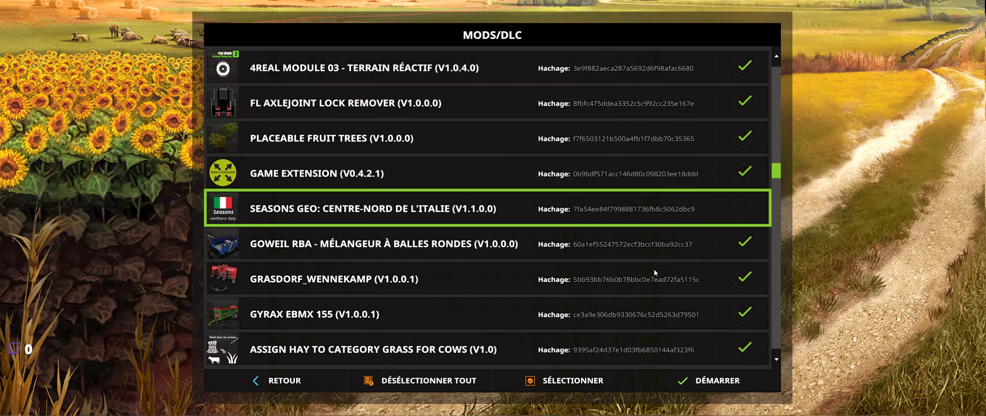
scroll(655, 271, "up", 1)
scroll(654, 272, "up", 3)
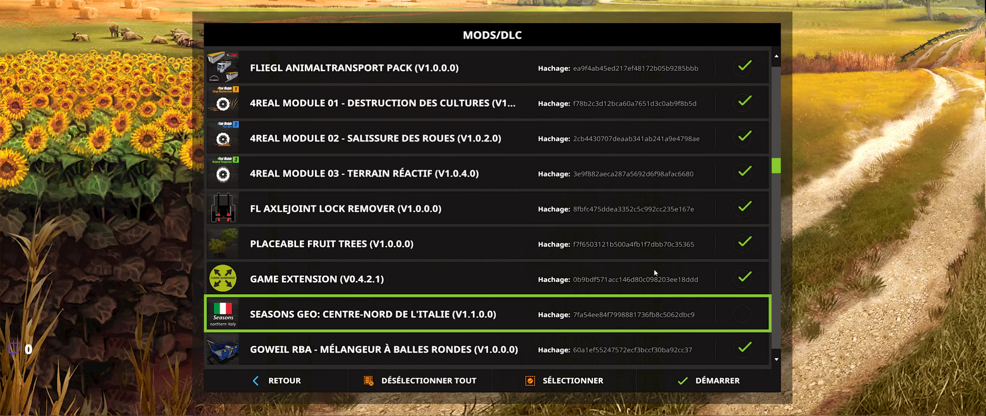
Step: Look through the remaining mods in the list and recheck the selection from the beginning
scroll(655, 273, "down", 7)
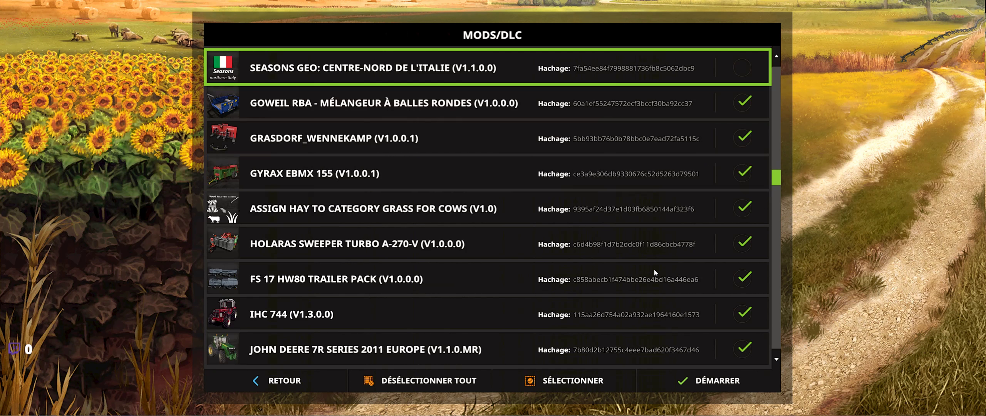
scroll(655, 272, "down", 9)
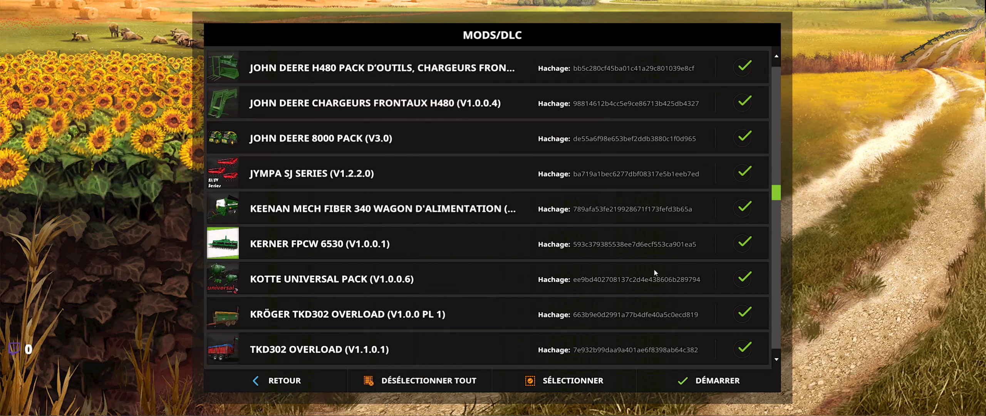
scroll(654, 272, "down", 4)
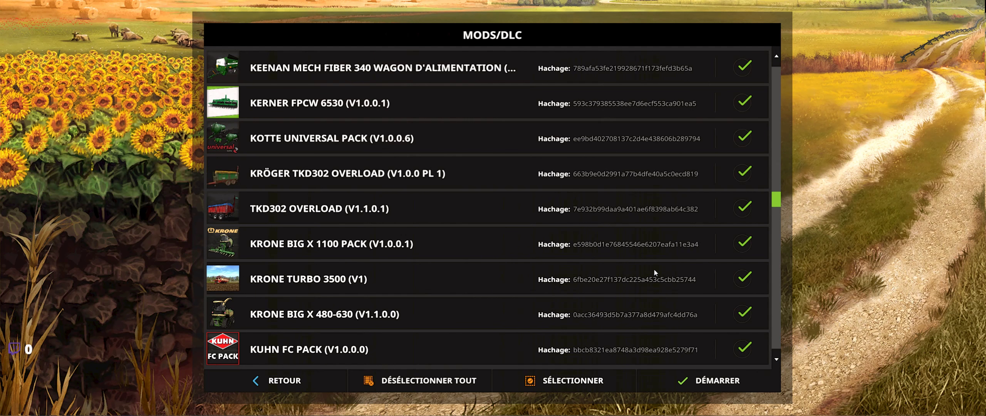
scroll(654, 270, "down", 7)
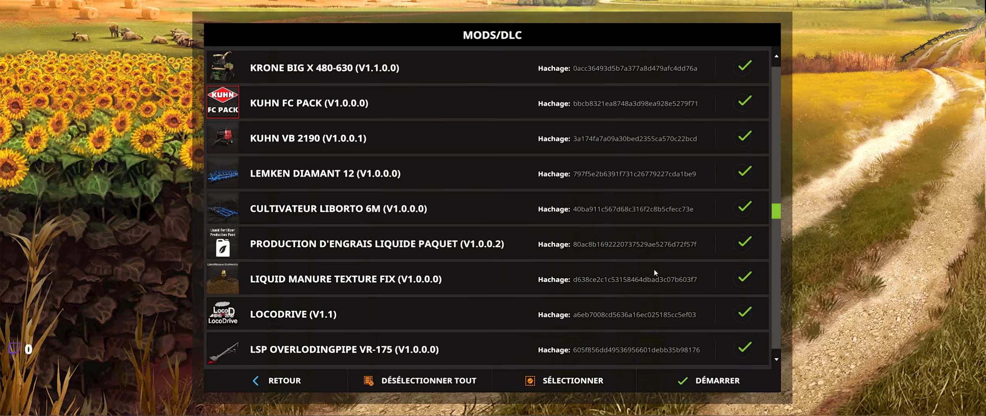
left_click_drag(778, 214, 786, 68)
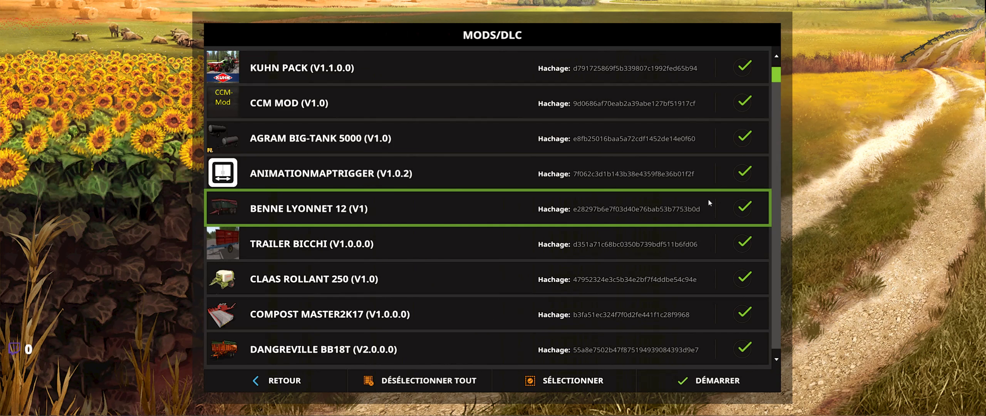
scroll(709, 200, "down", 4)
scroll(708, 199, "down", 19)
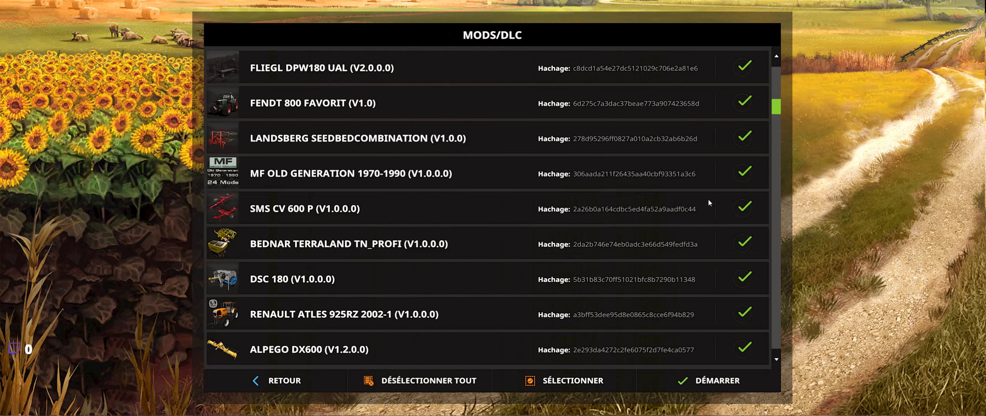
scroll(708, 199, "down", 20)
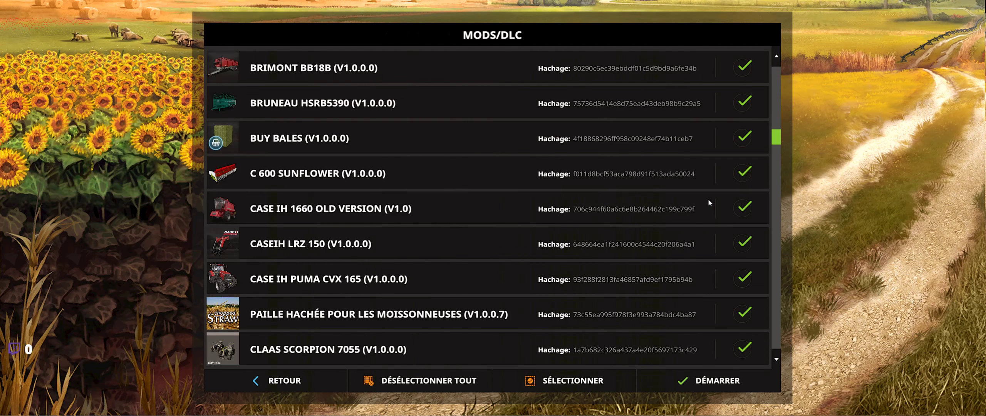
scroll(708, 199, "down", 2)
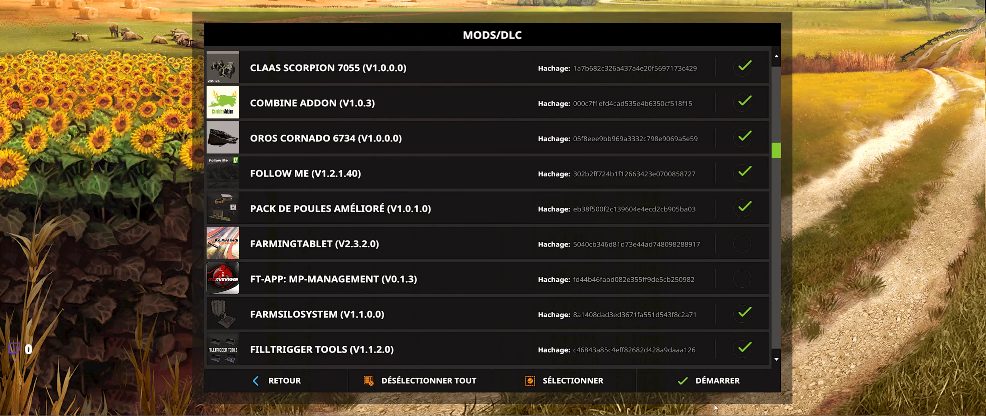
Step: Start the Goldcrest Valley career with the selected mods and dismiss the spring notice and the Seasons welcome message
left_click(715, 387)
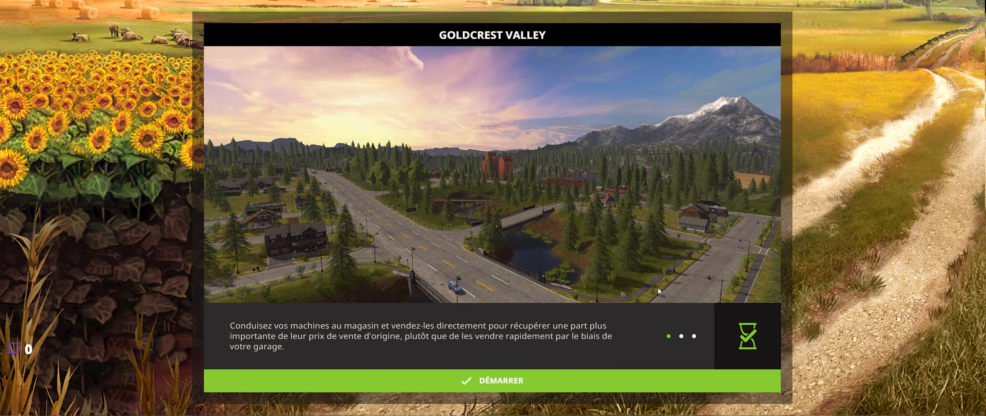
left_click(499, 379)
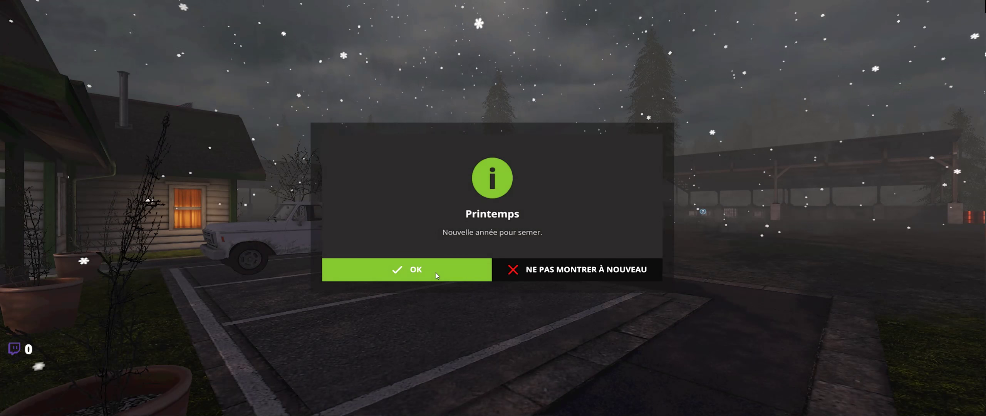
left_click(436, 273)
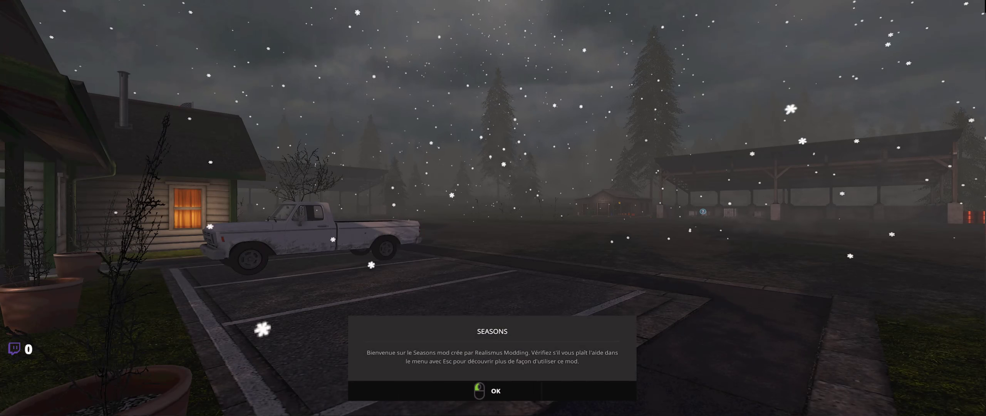
left_click(493, 391)
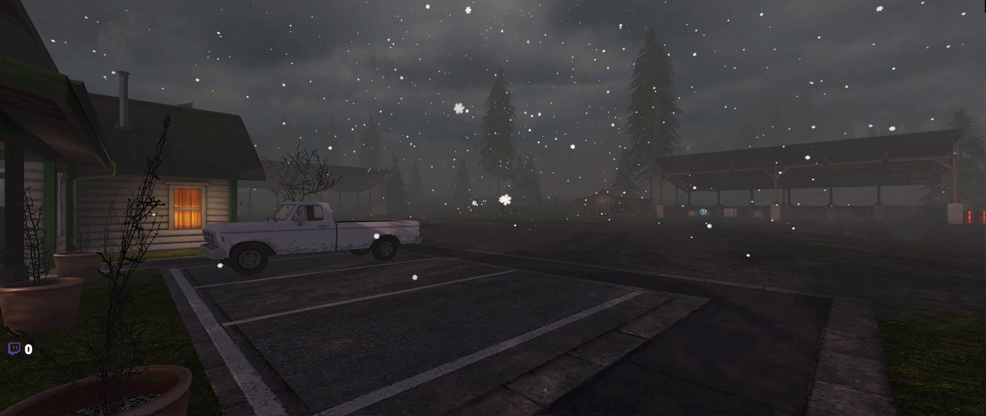
Step: Open the shop's tractor category and select the extended Fendt 900 Vario mod for configuration
key("p")
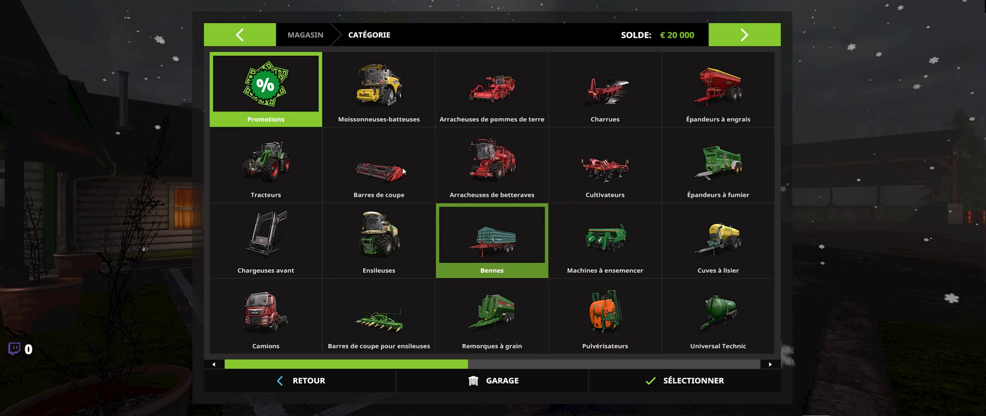
left_click(236, 140)
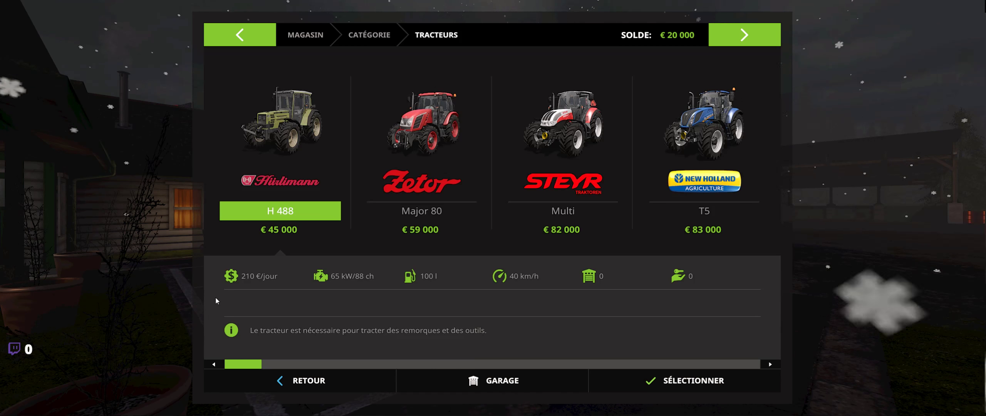
scroll(461, 337, "down", 10)
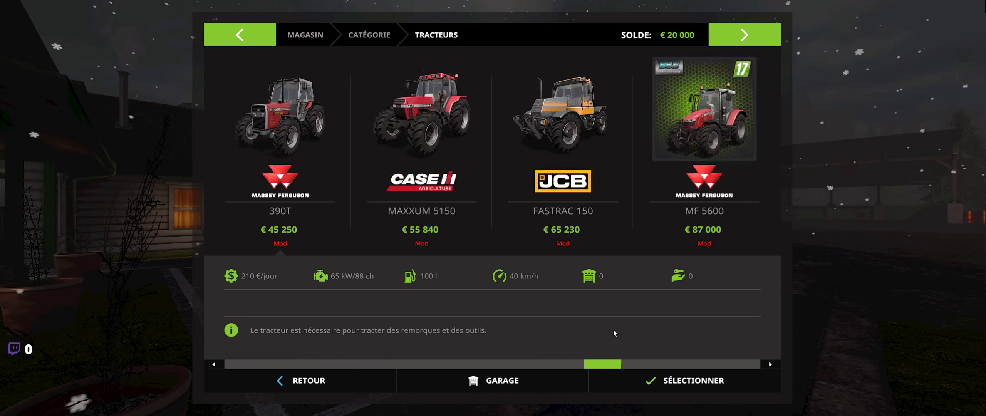
scroll(672, 326, "down", 8)
scroll(653, 329, "up", 5)
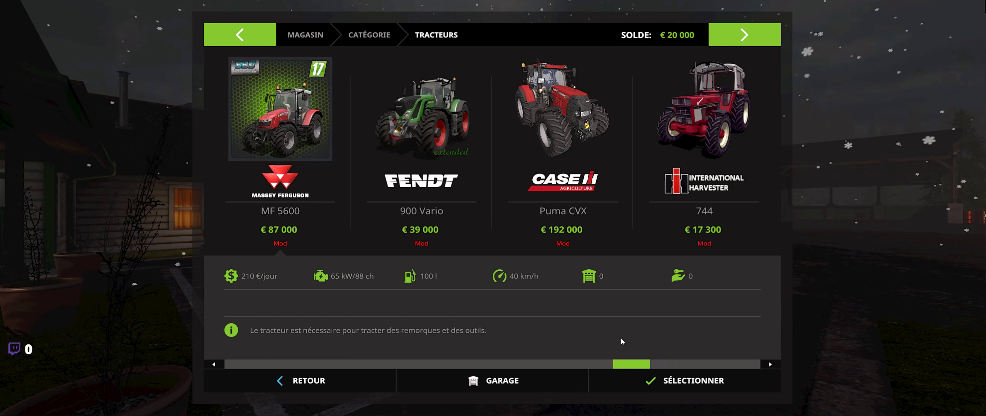
left_click(420, 123)
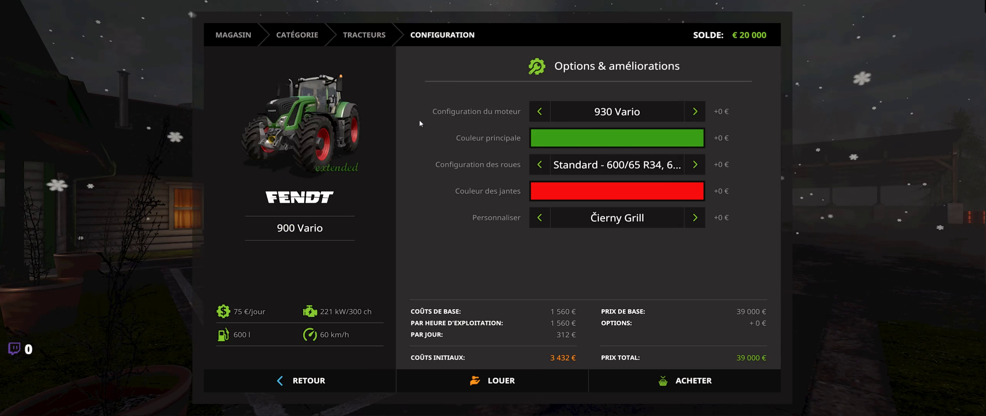
Step: Try to buy the Fendt 900 Vario, lease it instead with the 930 Vario engine, and return to the game
left_click(705, 390)
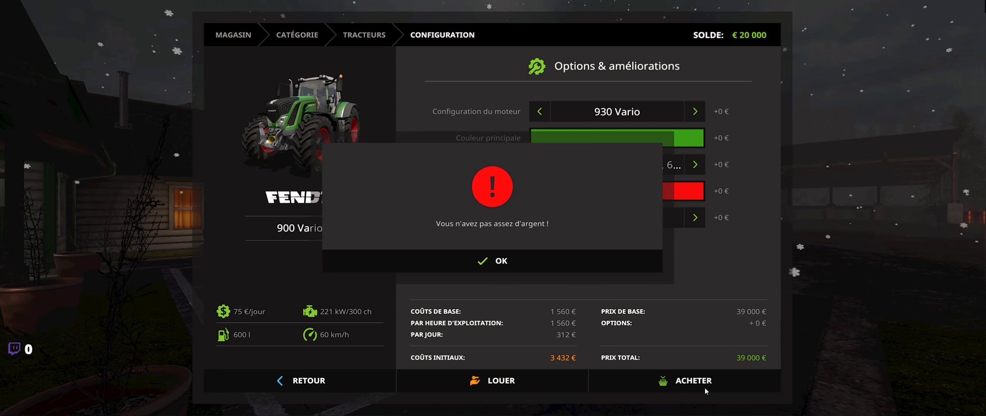
left_click(515, 263)
left_click(495, 381)
left_click(452, 265)
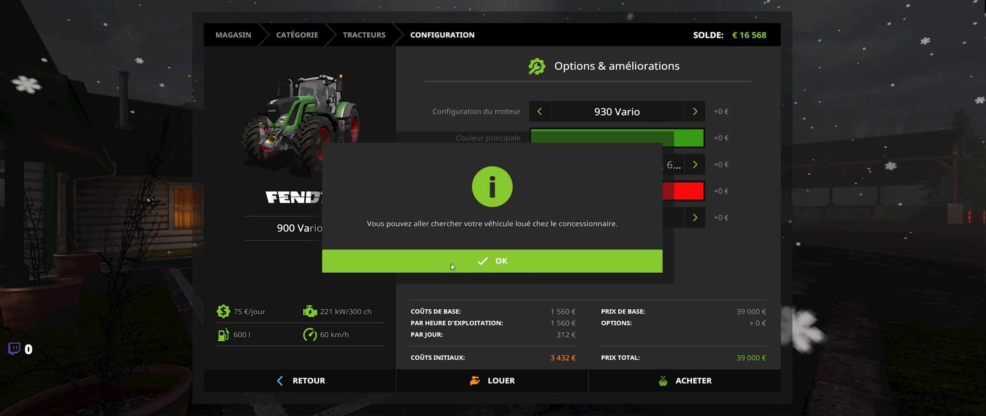
left_click(451, 263)
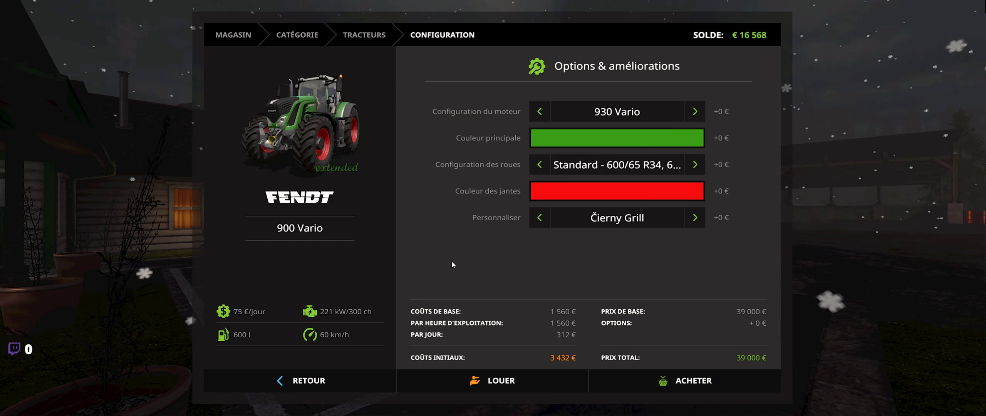
left_click(326, 378)
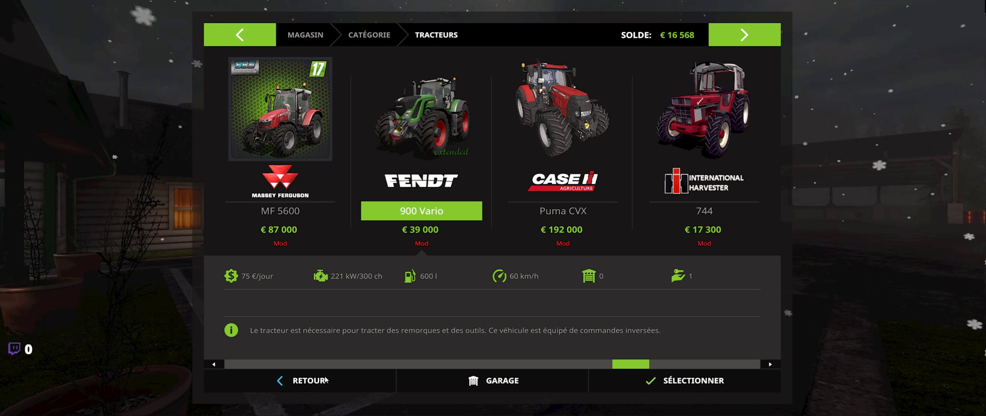
left_click(260, 386)
left_click(260, 386)
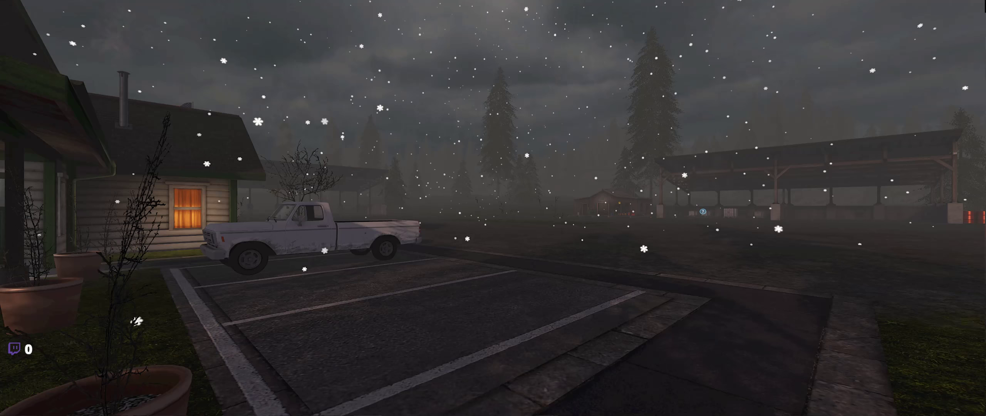
Step: Show the developer console and examine the loading log for errors from the fendt_extended mod
key("F2")
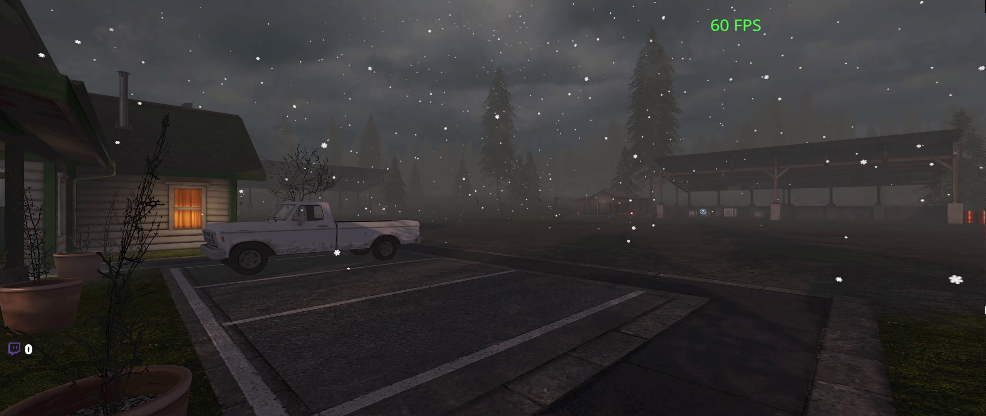
key("F2")
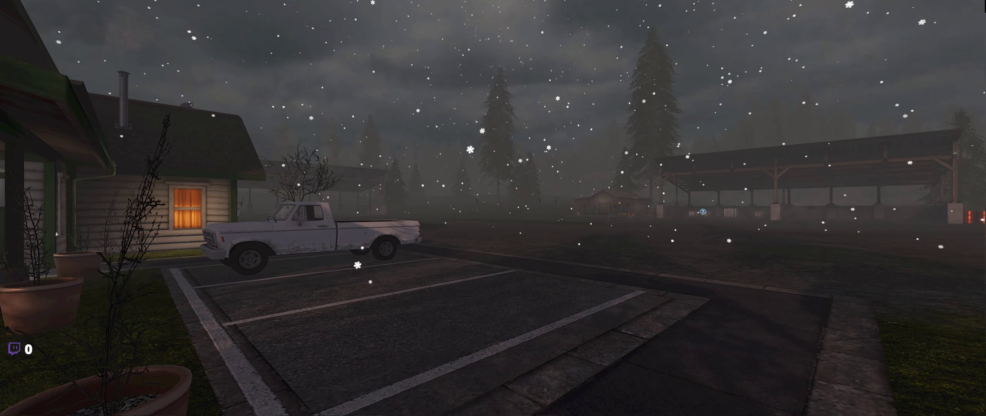
key("grave")
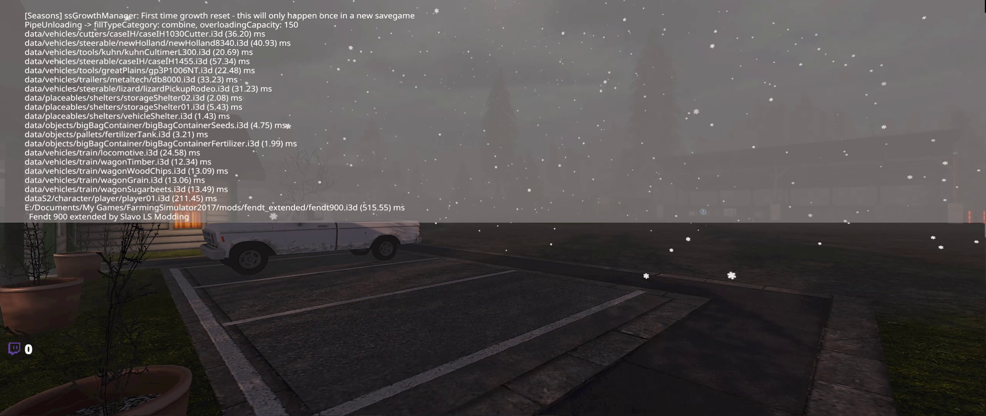
scroll(246, 116, "up", 10)
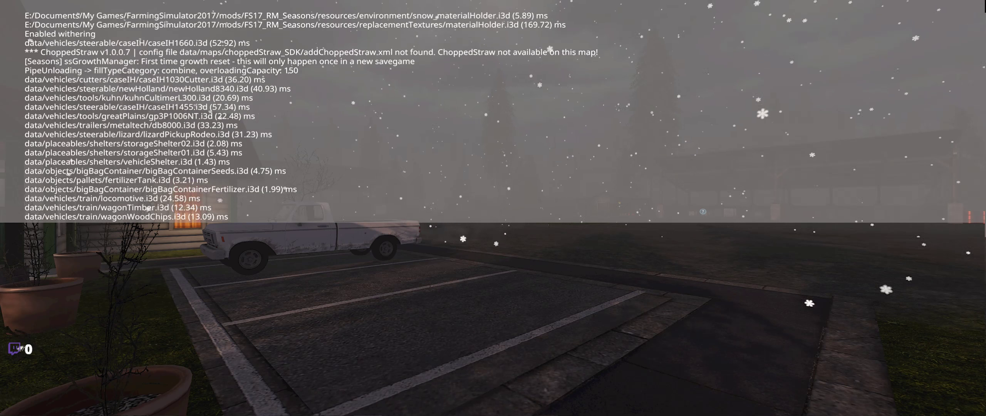
scroll(246, 115, "up", 8)
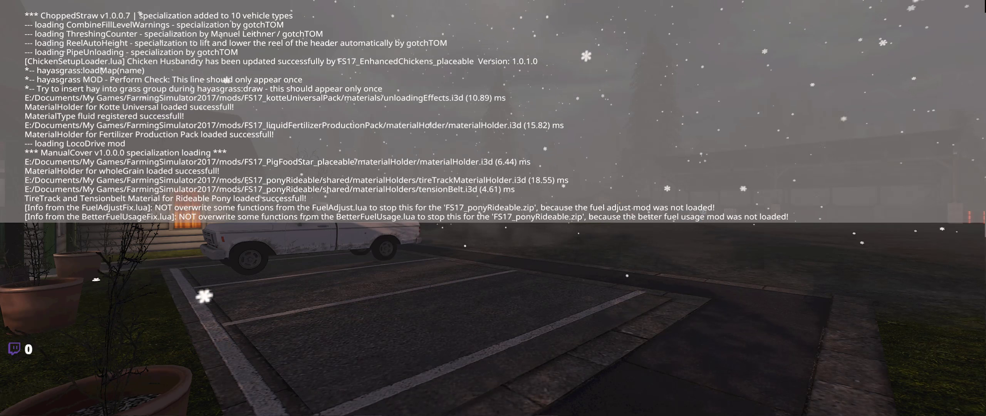
scroll(246, 116, "down", 15)
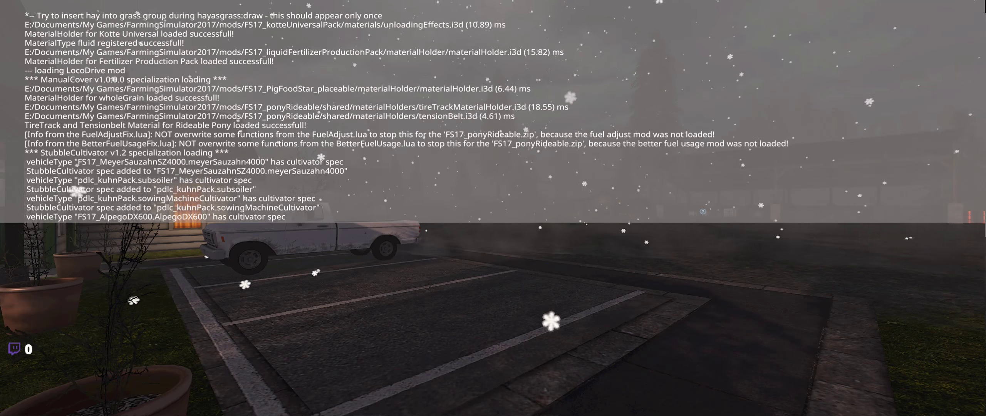
scroll(246, 115, "down", 2)
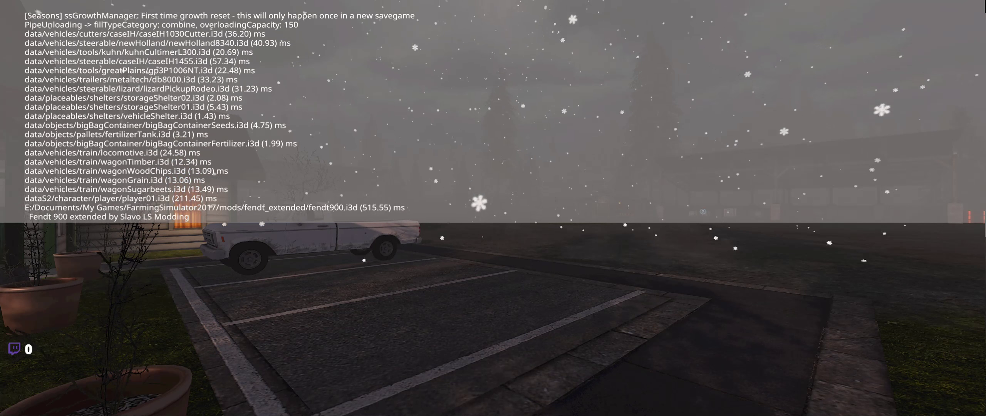
key("grave")
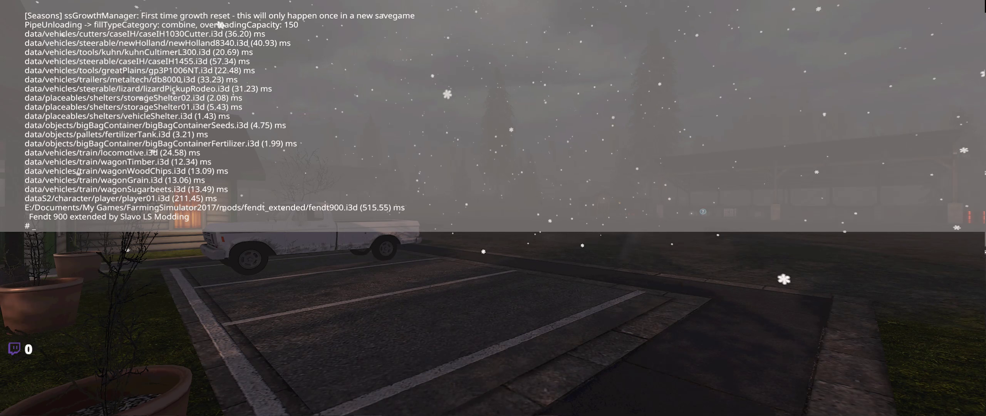
key("grave")
Step: Cycle through the vehicles to the leased Fendt tractor and view its cab side up close
key("Tab")
key("Tab")
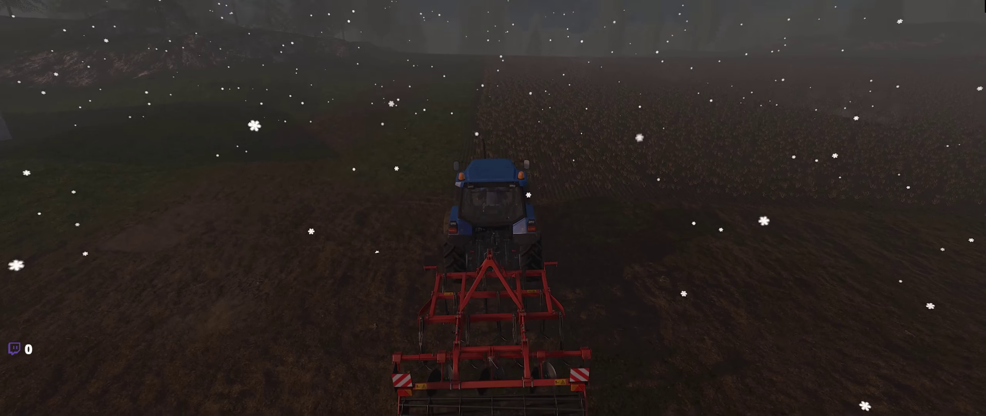
key("grave")
key("Tab")
key("Tab")
key("Tab")
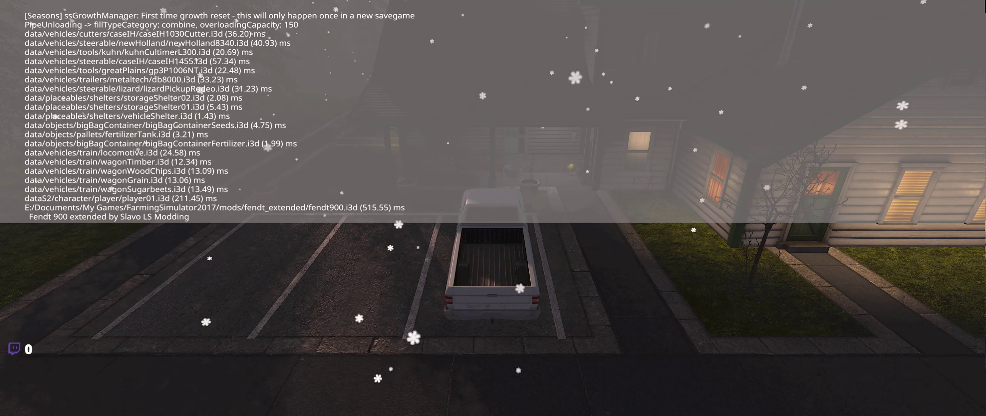
key("grave")
key("Tab")
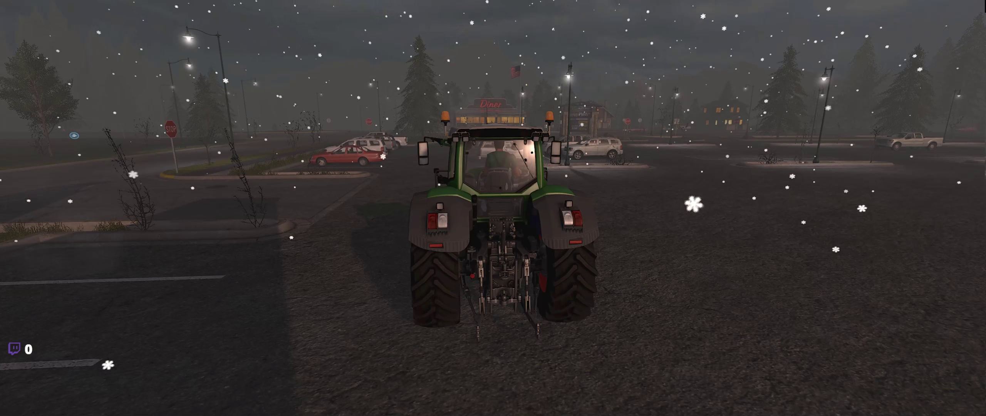
scroll(493, 208, "up", 4)
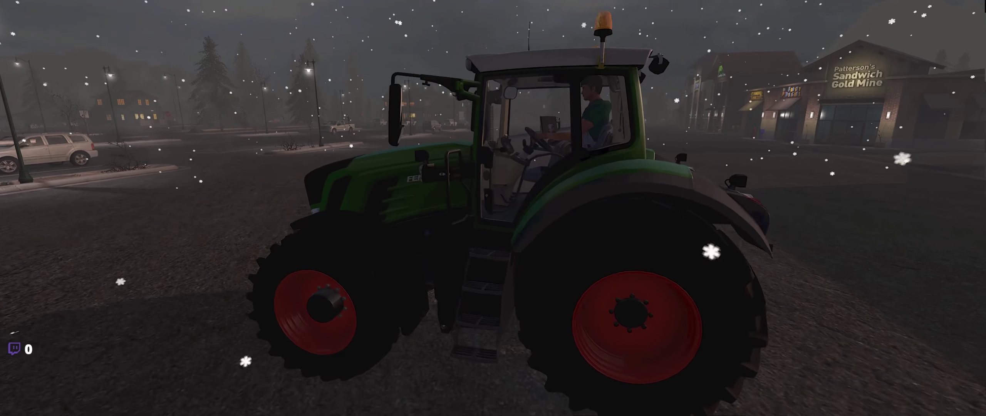
scroll(493, 208, "up", 2)
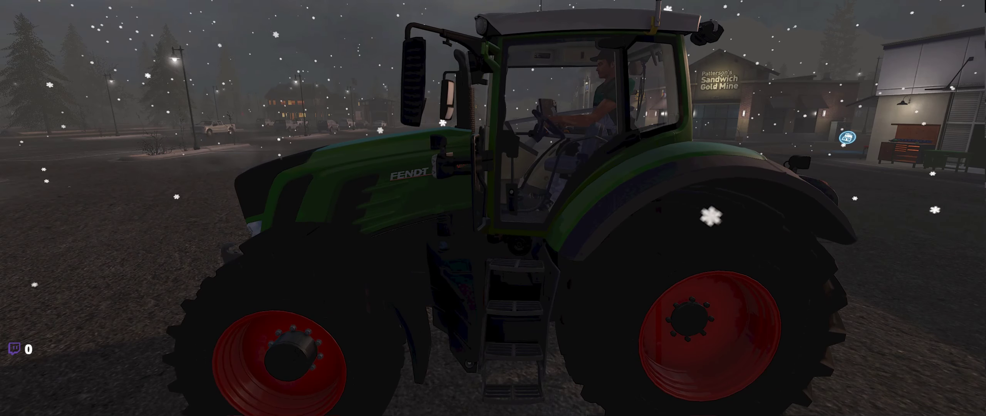
Step: Get out of the leased Fendt 930 Vario and walk up to its side to inspect the empty cab
key("e")
key("s")
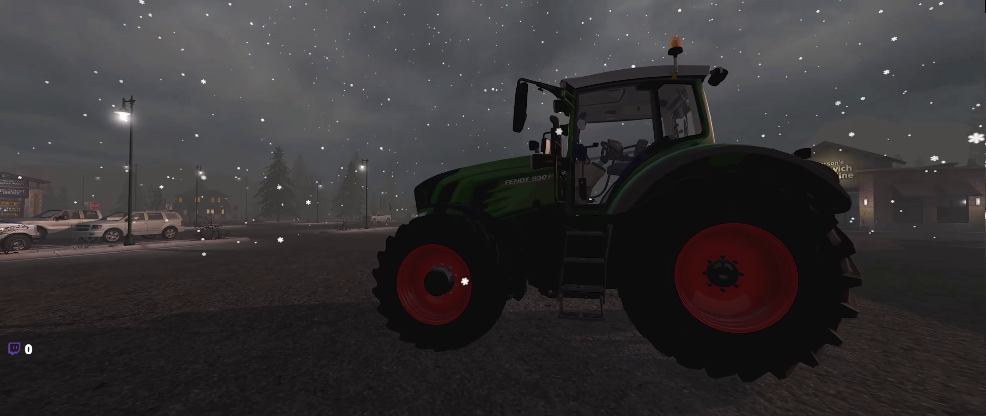
key("w")
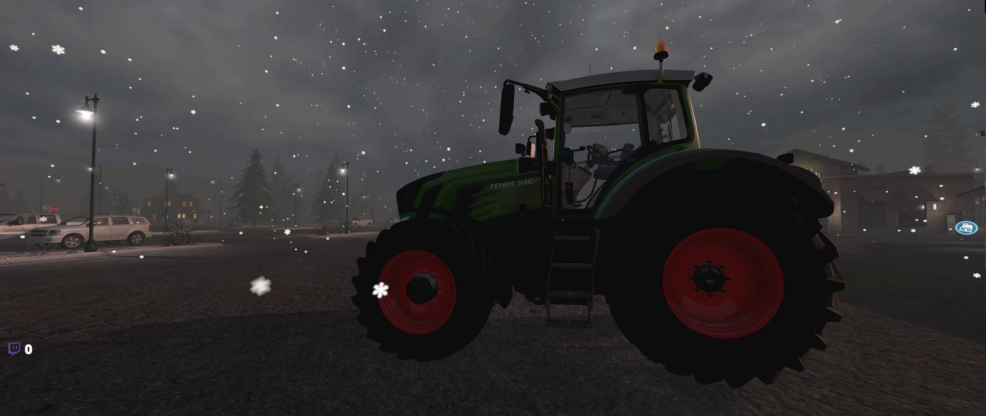
key("w")
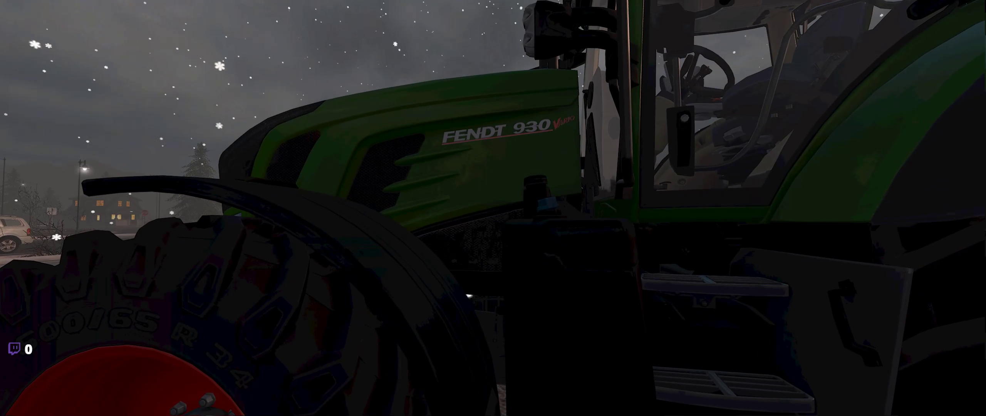
Step: Get back into the tractor, switch to the in-cab view and steer both ways to test the farmer's arm animation
key("e")
key("c")
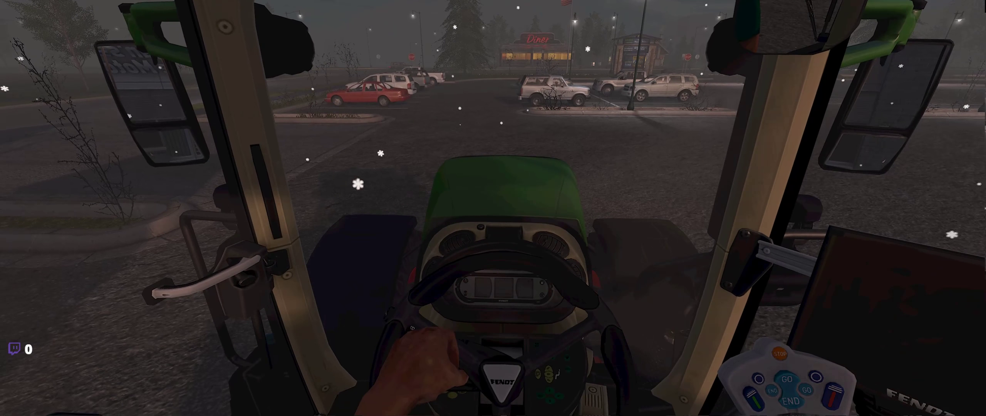
key("a")
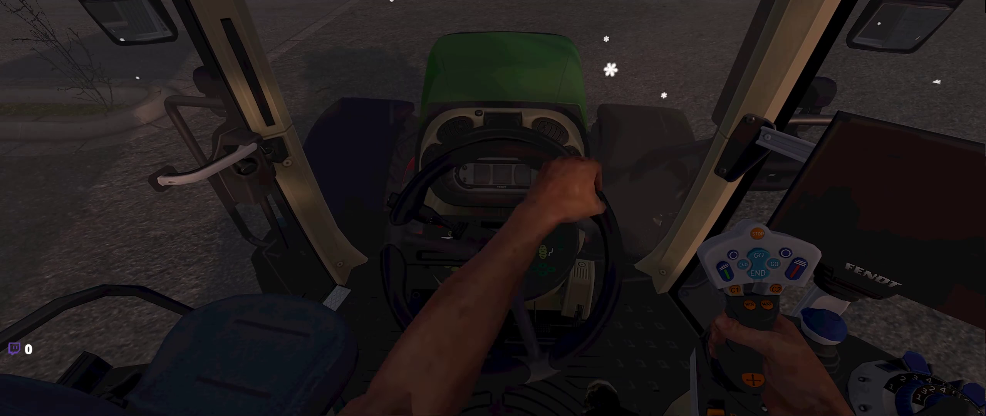
key("d")
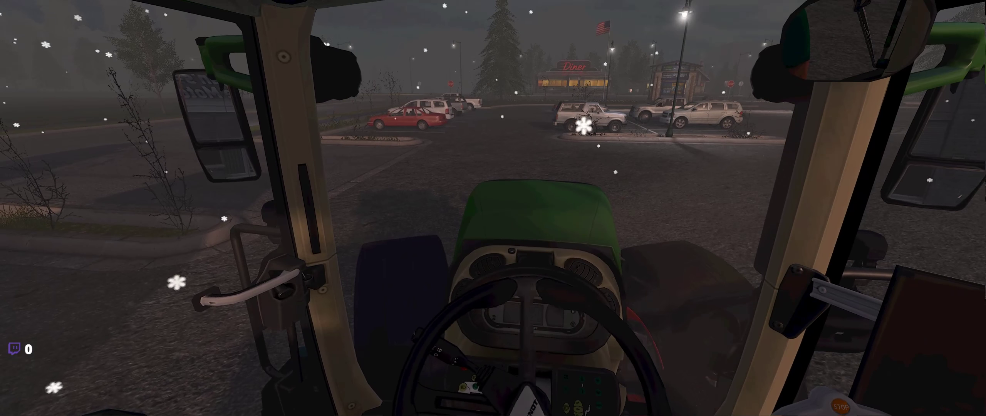
key("f")
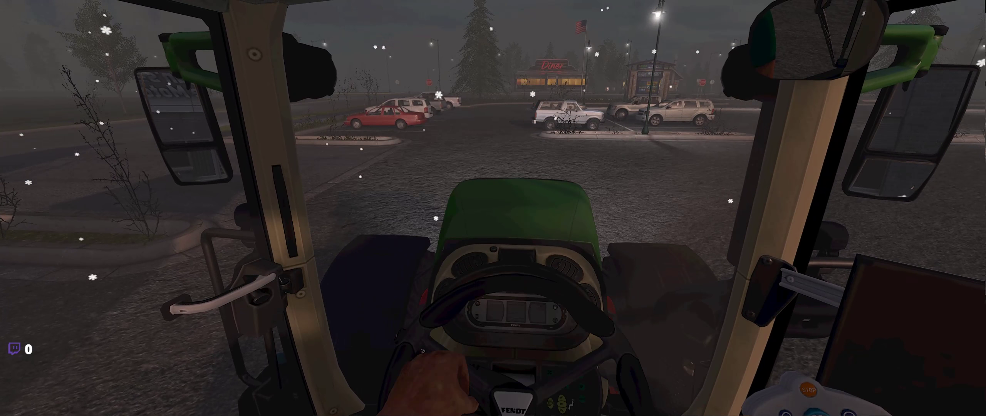
Step: Leave the career without saving and quit Farming Simulator 17 to the desktop
key("Escape")
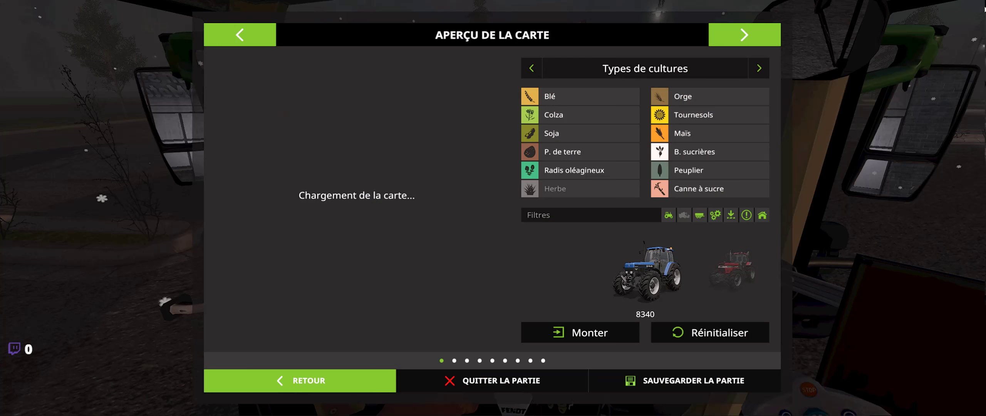
left_click(497, 387)
left_click(451, 268)
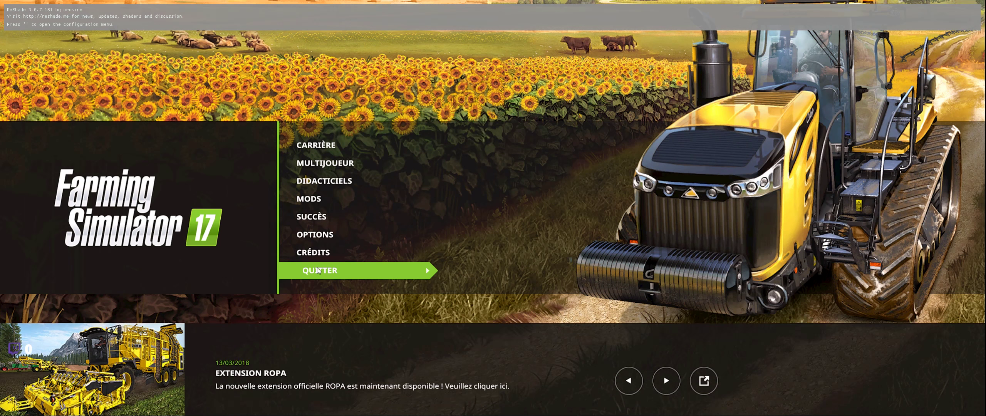
left_click(340, 270)
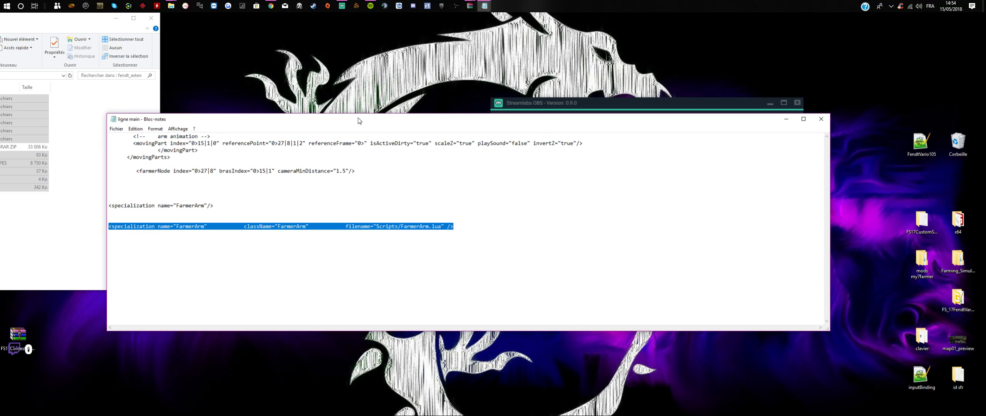
Step: Minimise the "ligne main" notes and stop the recording in Streamlabs OBS
left_click(786, 122)
left_click(741, 317)
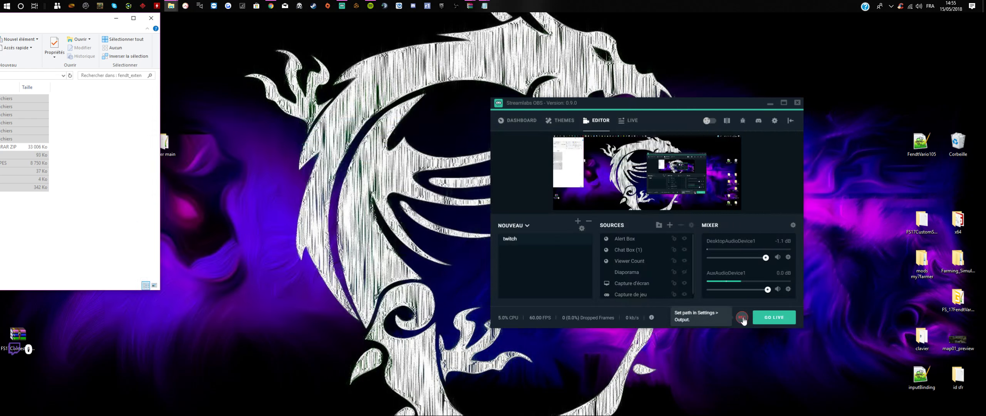